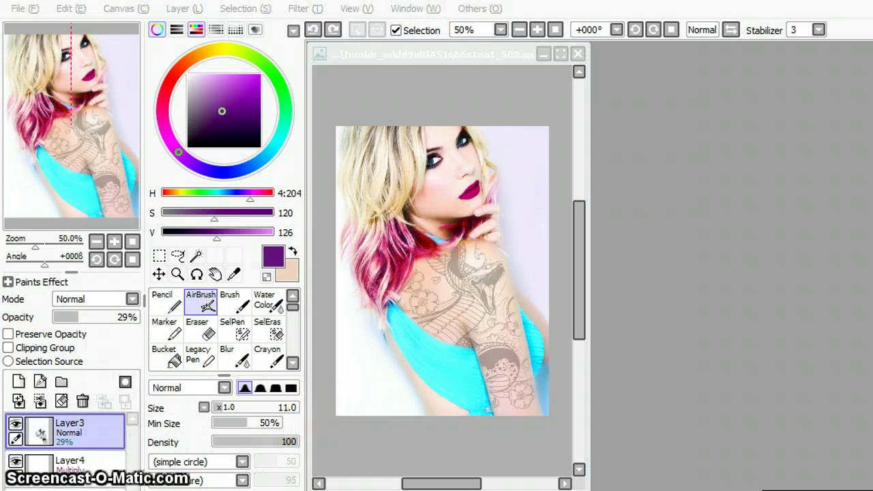
Create a new layer above the existing tattoo layer
right_click(199, 490)
click(416, 344)
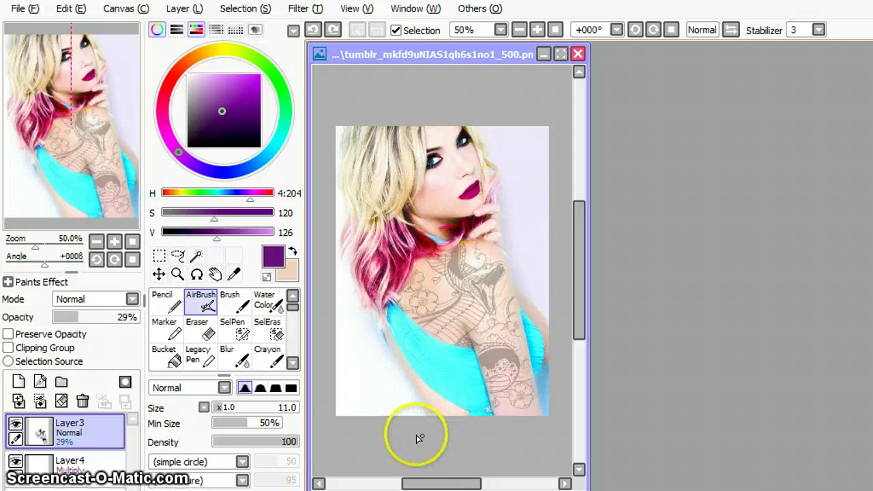
click(18, 383)
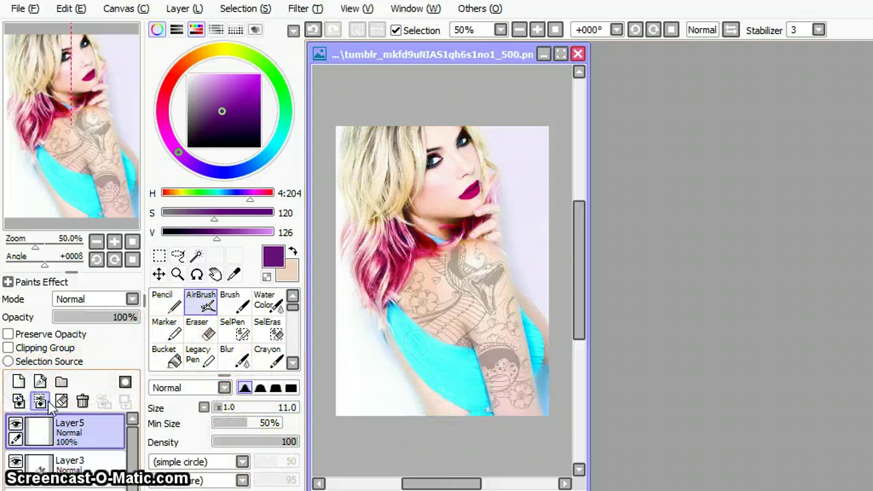
click(20, 383)
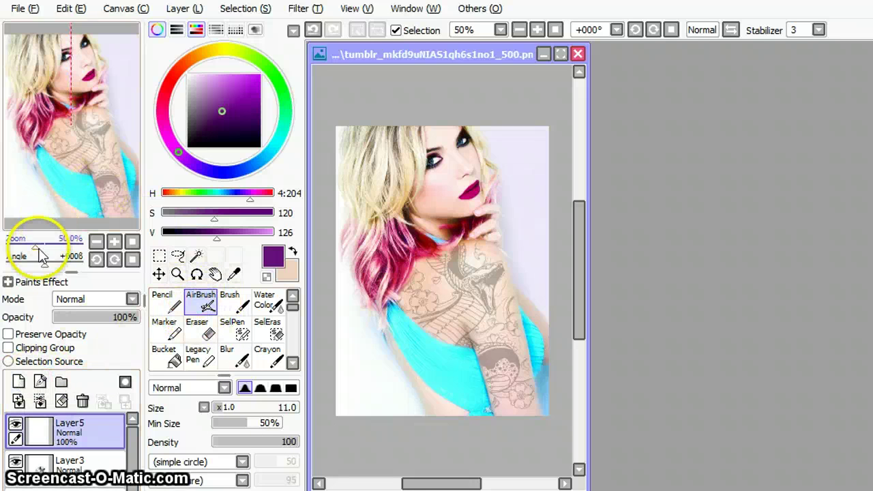
Enlarge the image window and darken the purple paint colour to a brightness value (V) of 106
drag(39, 246, 45, 246)
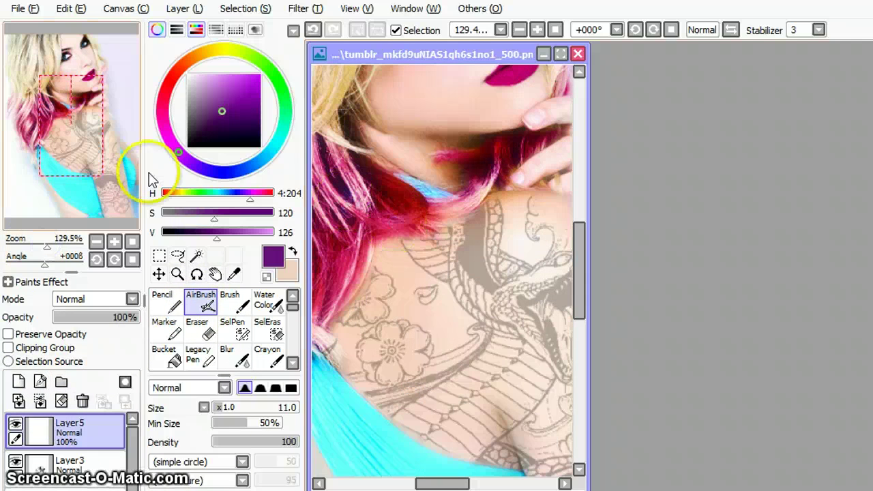
drag(68, 156, 41, 105)
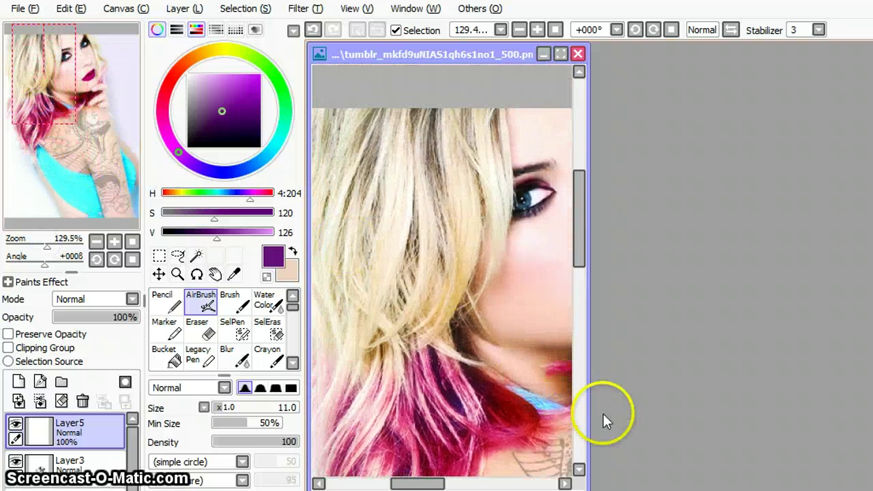
drag(585, 413, 864, 396)
mouse_move(99, 195)
mouse_down()
mouse_move(95, 187)
mouse_move(110, 193)
mouse_up()
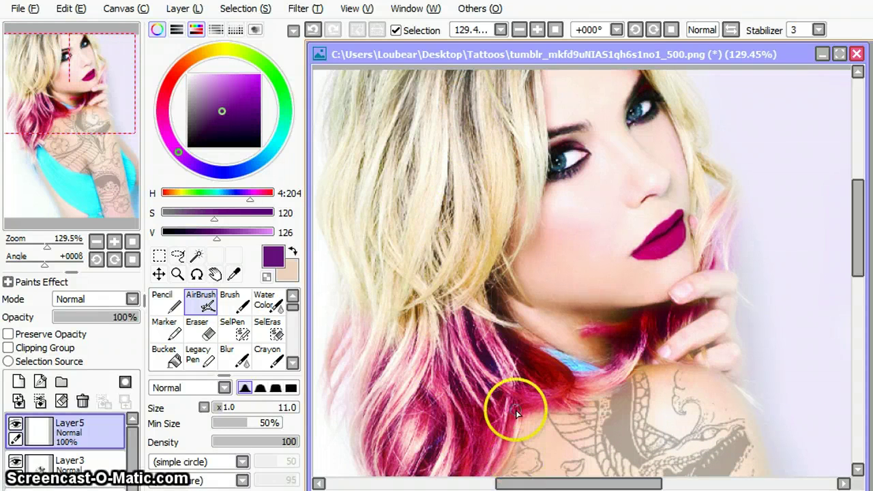
drag(247, 234, 208, 234)
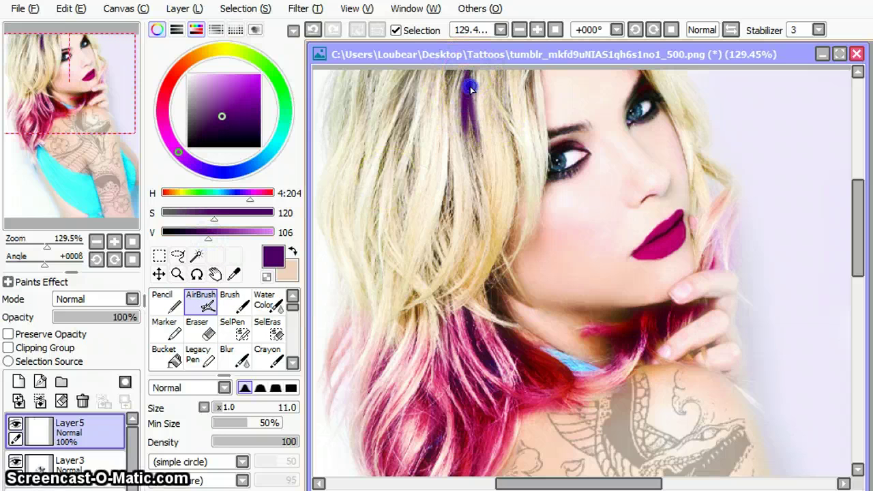
Airbrush vertical purple streaks over the blonde hair at the crown and through its middle section
mouse_move(450, 80)
mouse_down()
mouse_move(445, 100)
mouse_move(442, 80)
mouse_move(412, 96)
mouse_move(401, 150)
mouse_up()
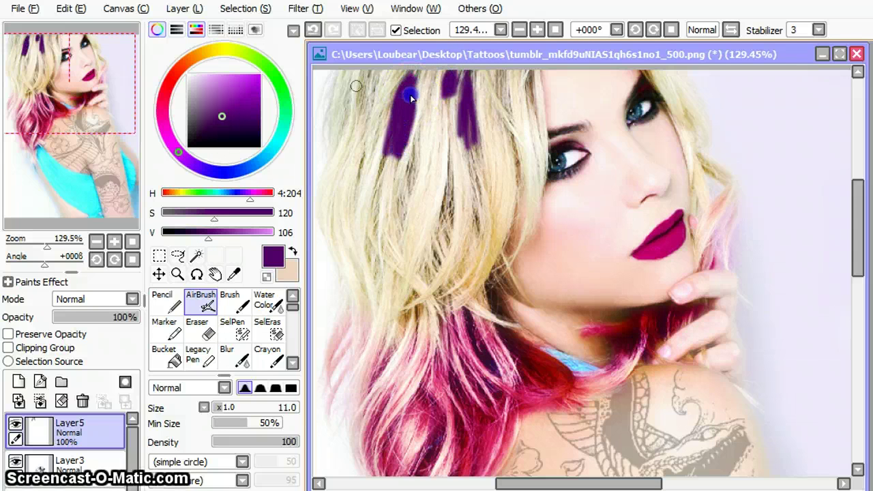
drag(364, 93, 366, 77)
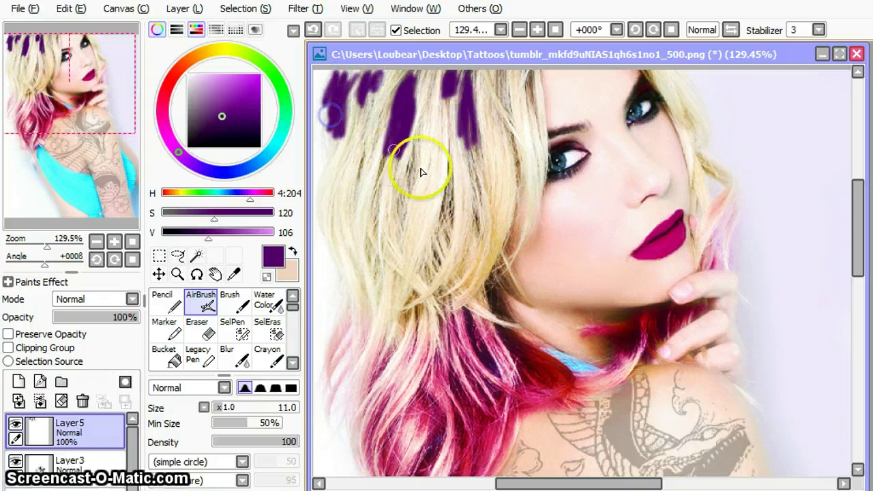
drag(453, 167, 443, 230)
drag(426, 169, 401, 216)
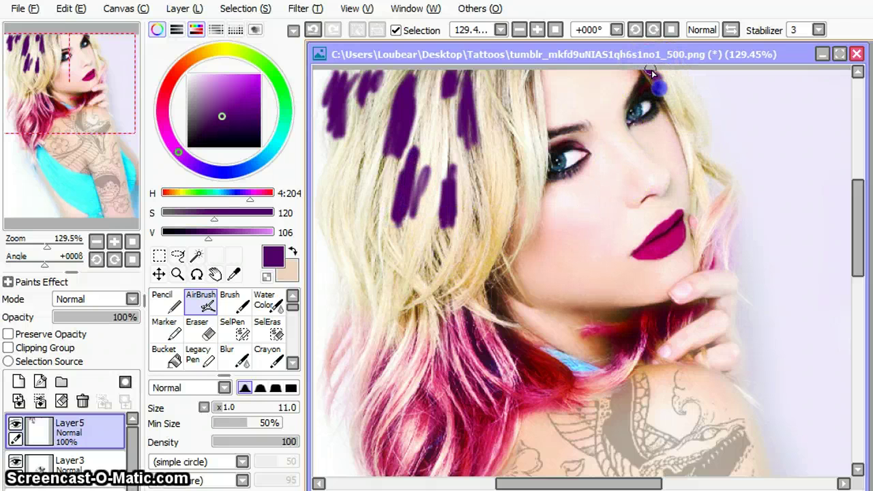
Airbrush purple streaks on the strands beyond the far cheek, beside the jaw and near the forehead
drag(684, 108, 694, 133)
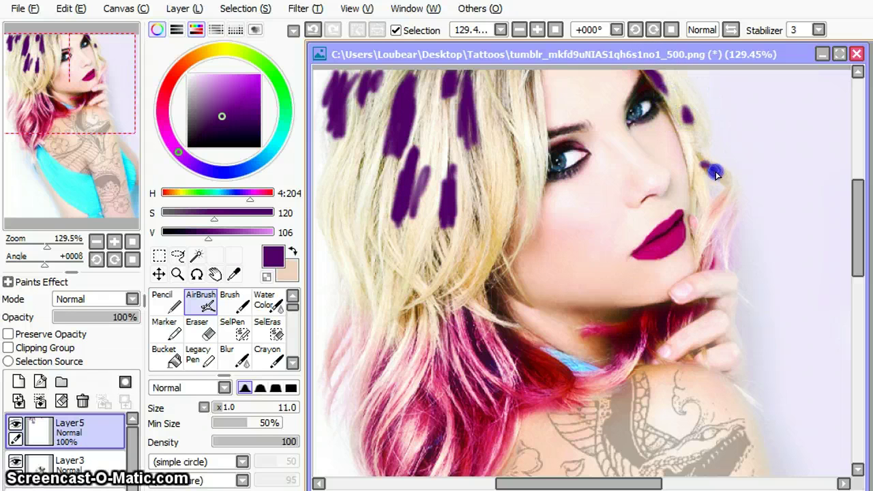
drag(498, 234, 511, 292)
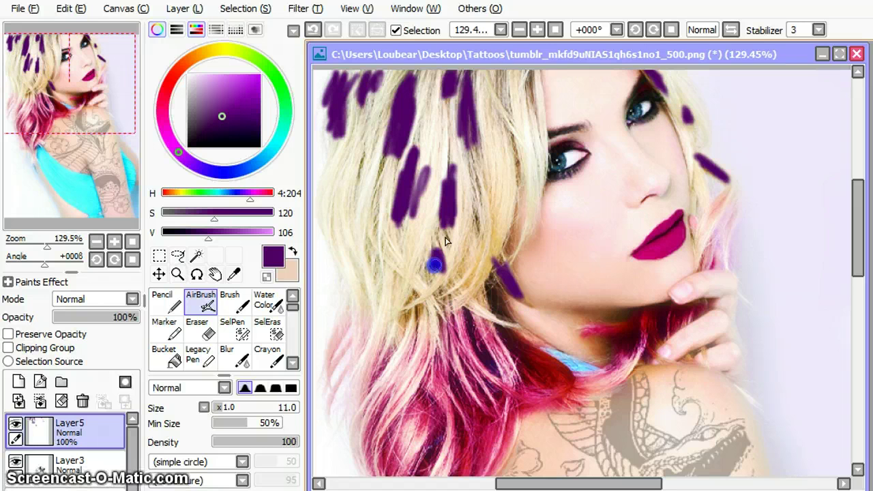
click(532, 87)
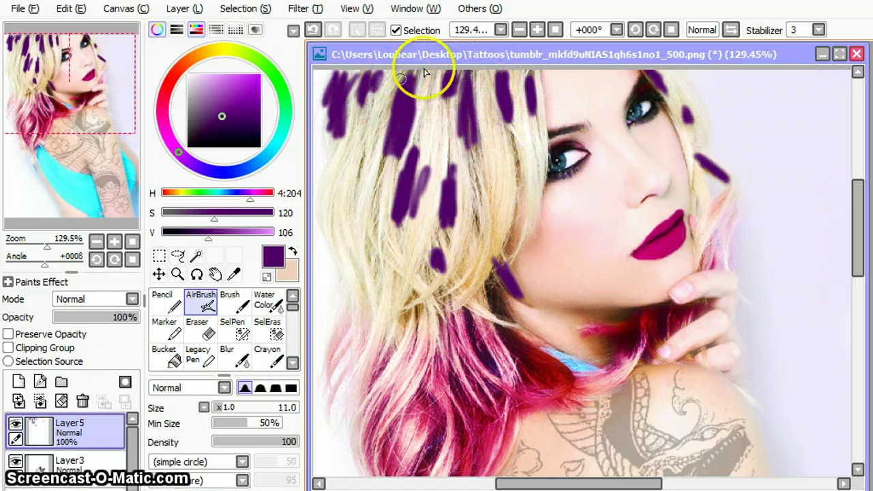
drag(418, 76, 406, 80)
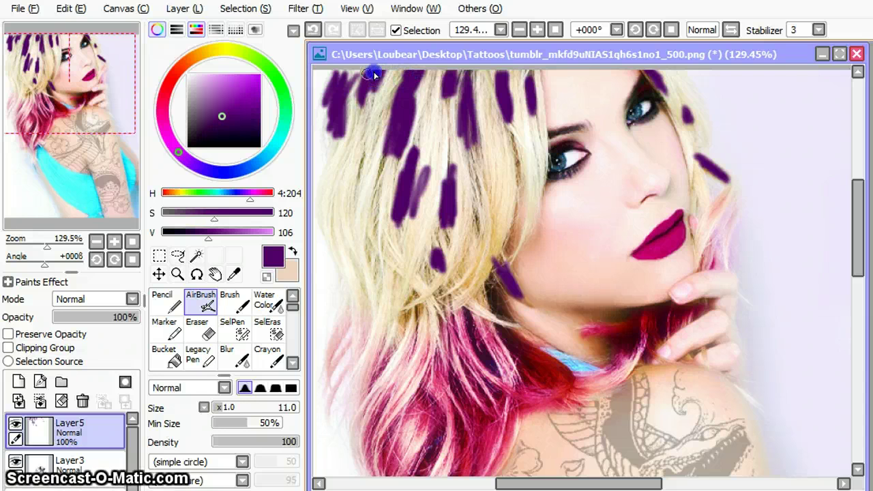
mouse_move(346, 74)
mouse_down()
mouse_move(365, 93)
mouse_move(377, 158)
mouse_move(373, 144)
mouse_move(397, 105)
mouse_move(433, 77)
mouse_move(500, 68)
mouse_up()
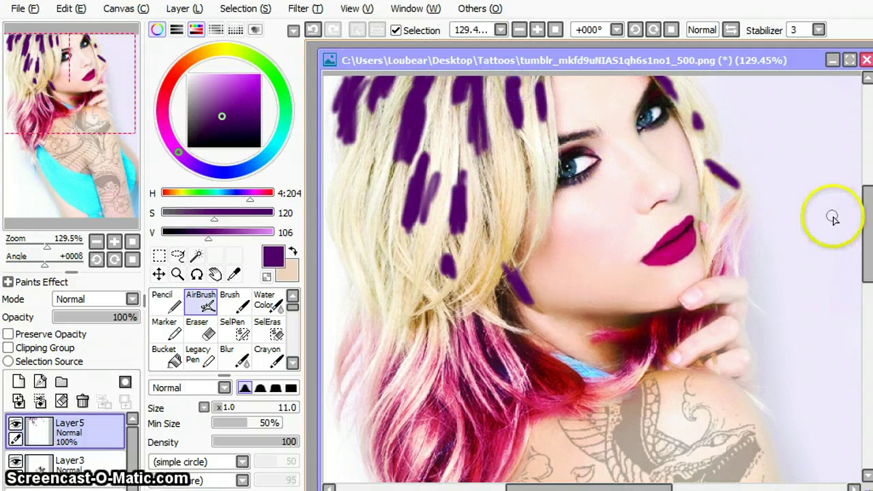
Fill in more purple streaks between the existing ones in the middle and outer blonde hair
drag(867, 246, 867, 235)
drag(448, 156, 447, 160)
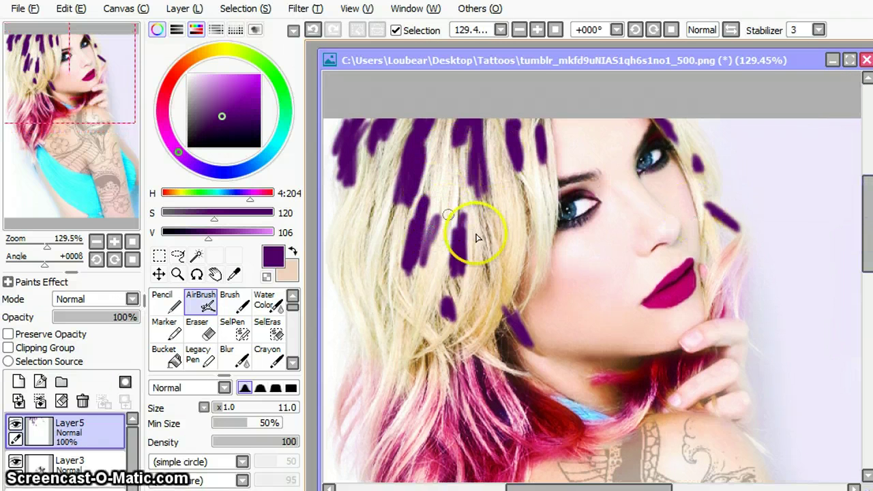
drag(480, 264, 479, 260)
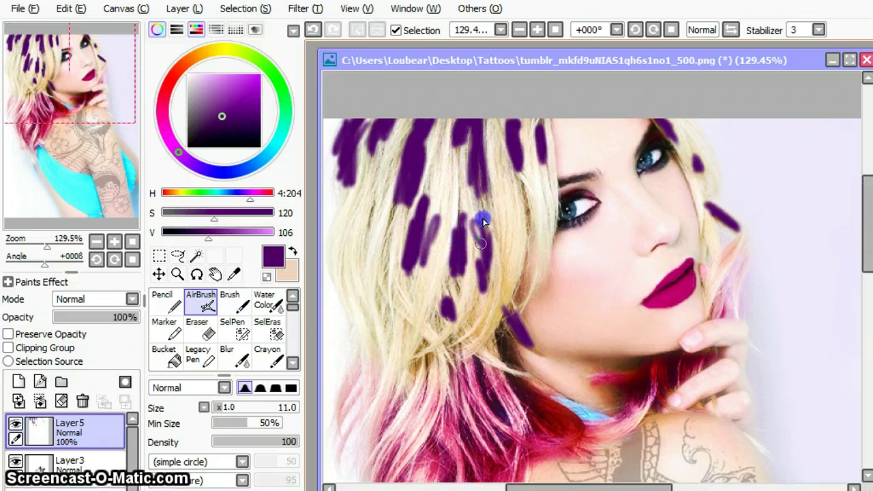
drag(390, 205, 387, 243)
drag(370, 207, 367, 228)
drag(372, 170, 377, 151)
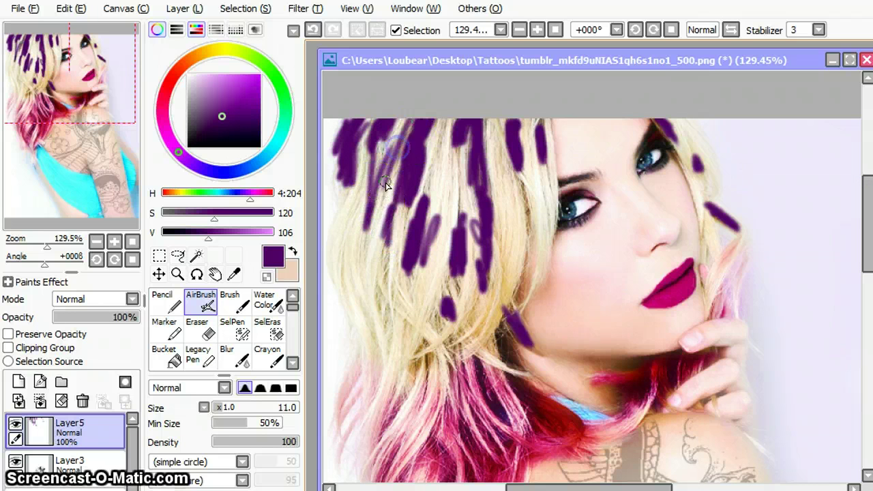
Extend the purple streaks down through the lower blonde and pink hair and set the layer's blending mode to Overlay
mouse_move(374, 205)
mouse_down()
mouse_move(386, 283)
mouse_move(406, 294)
mouse_move(399, 327)
mouse_up()
mouse_move(416, 261)
mouse_down()
mouse_move(438, 345)
mouse_move(431, 365)
mouse_move(425, 320)
mouse_move(413, 359)
mouse_up()
drag(422, 339, 433, 334)
drag(455, 280, 458, 343)
drag(464, 336, 476, 282)
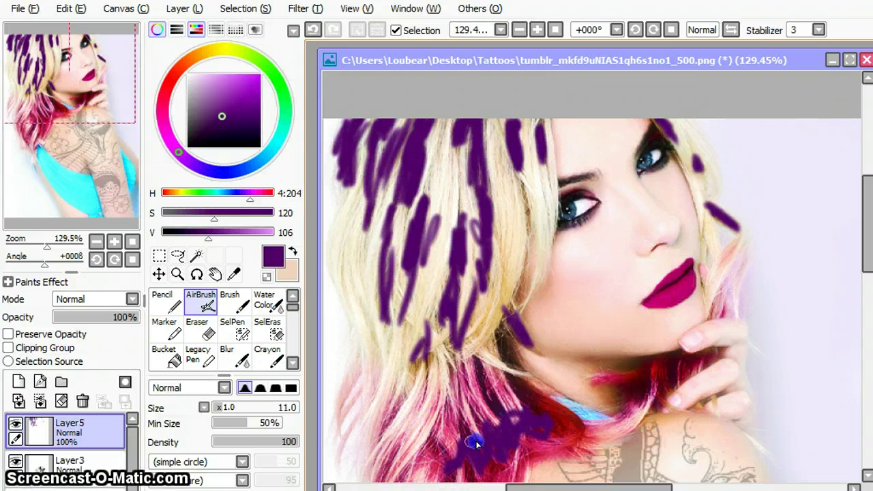
click(99, 300)
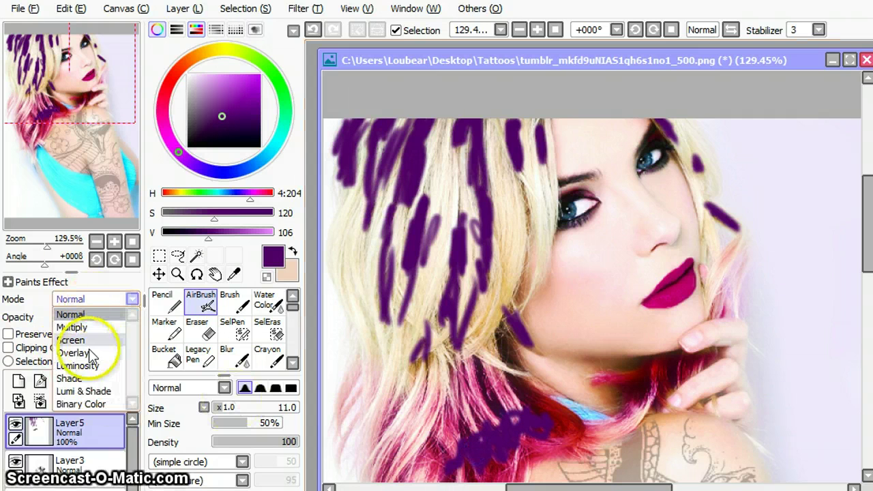
click(91, 353)
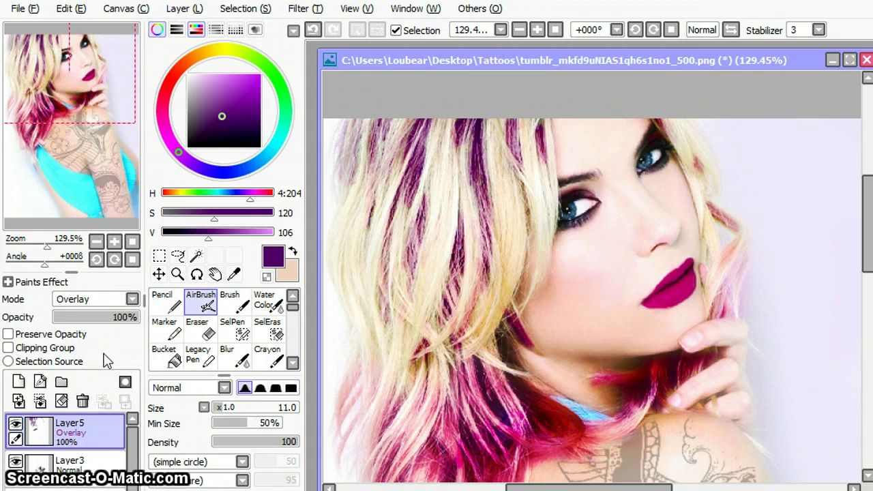
Try more purple airbrush strokes down the outer blonde strands and undo the last three strokes
drag(371, 278, 372, 271)
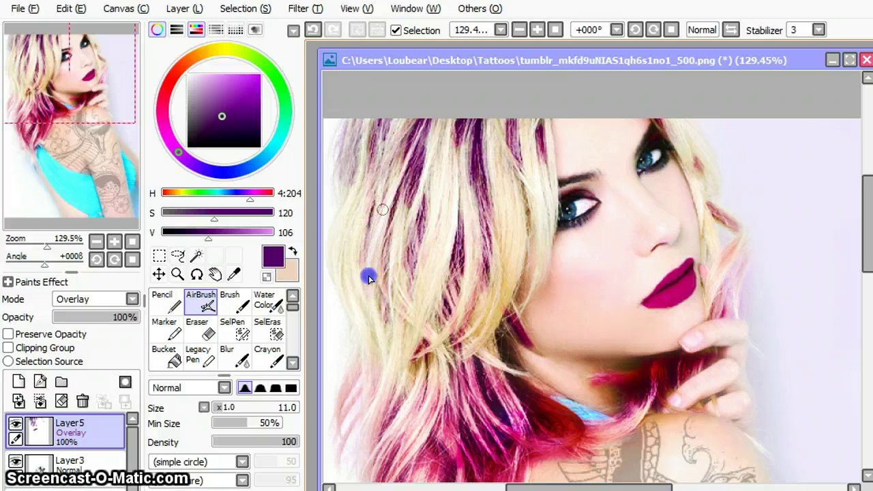
click(373, 325)
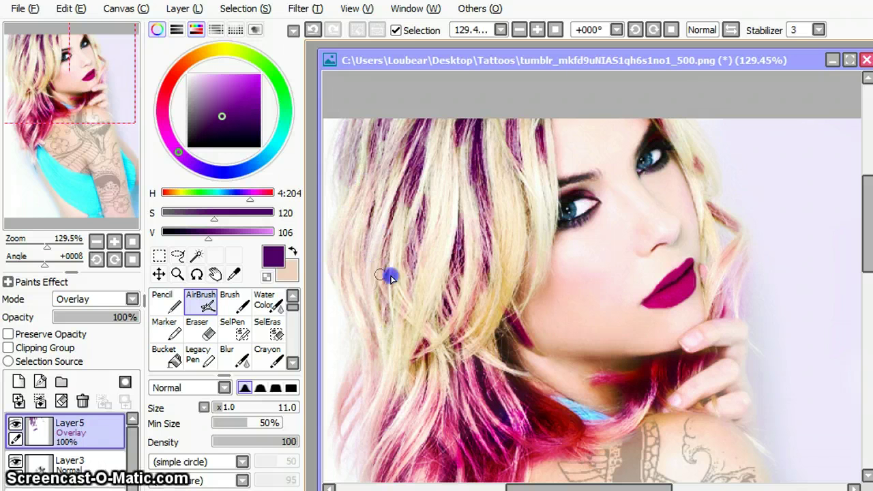
mouse_move(390, 275)
mouse_down()
mouse_move(394, 351)
mouse_move(428, 349)
mouse_move(447, 311)
mouse_up()
key(ctrl+z)
key(ctrl+z)
key(ctrl+z)
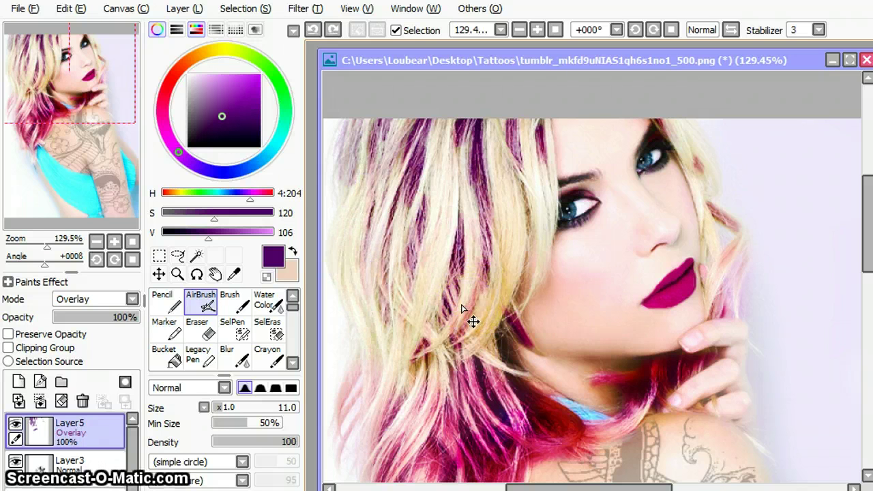
Soften the purple streaks in the front and lower hair using the Blur tool at size 36
click(232, 360)
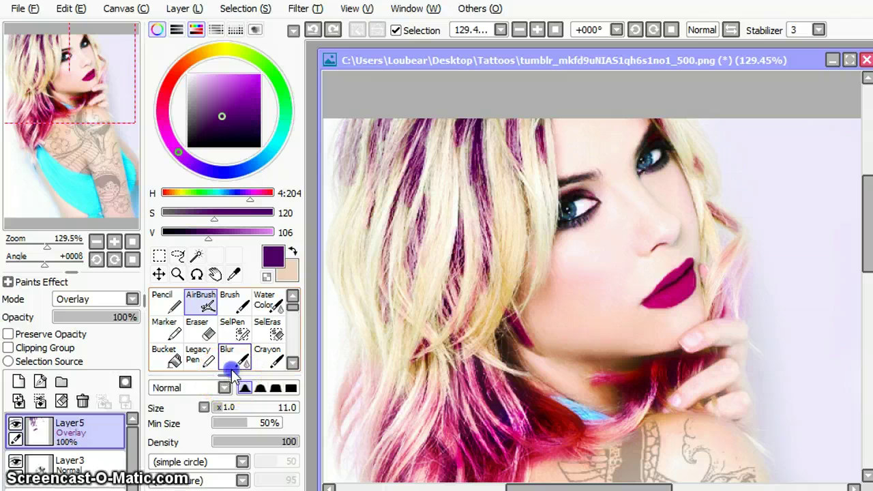
click(233, 404)
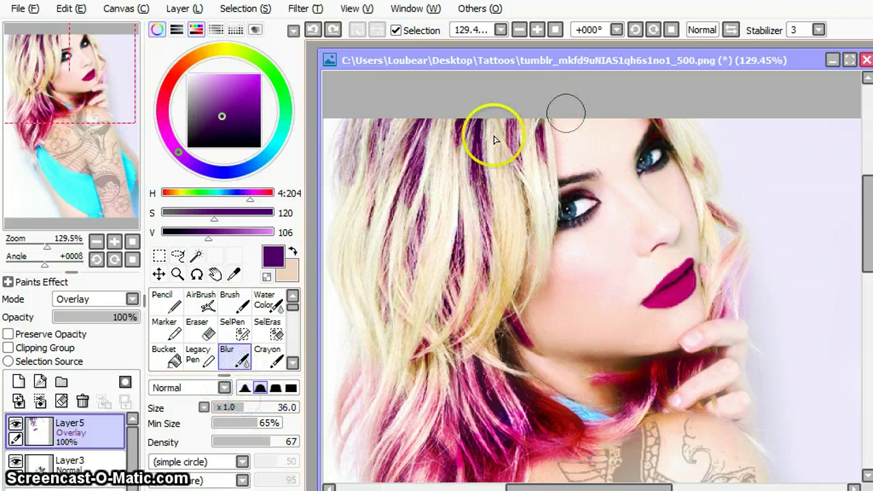
mouse_move(468, 139)
mouse_down()
mouse_move(459, 234)
mouse_move(490, 266)
mouse_up()
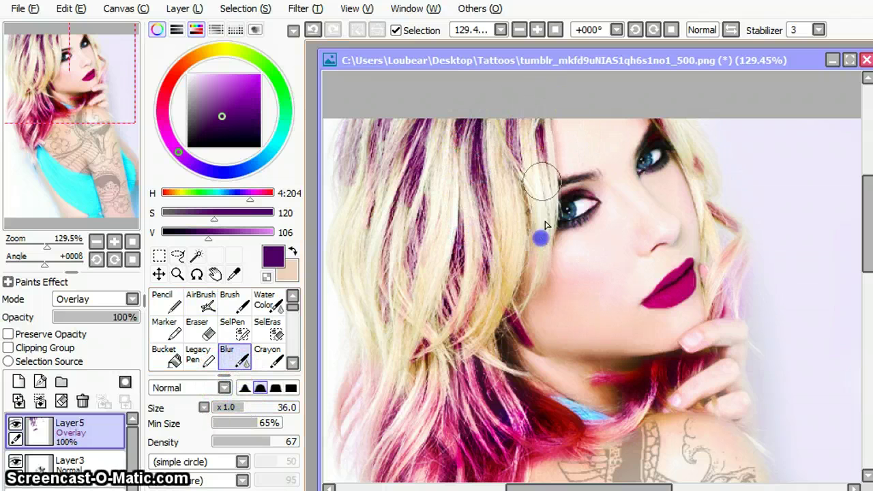
mouse_move(481, 342)
mouse_down()
mouse_move(455, 332)
mouse_move(452, 316)
mouse_move(447, 352)
mouse_move(454, 236)
mouse_move(498, 369)
mouse_up()
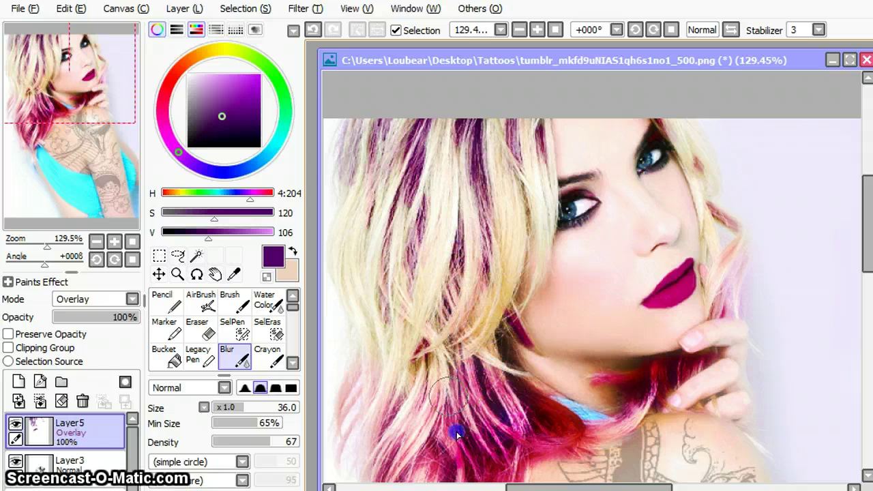
drag(449, 442, 475, 441)
Blur the purple streaks on the strands beyond the far cheek and across the crown
drag(669, 131, 705, 199)
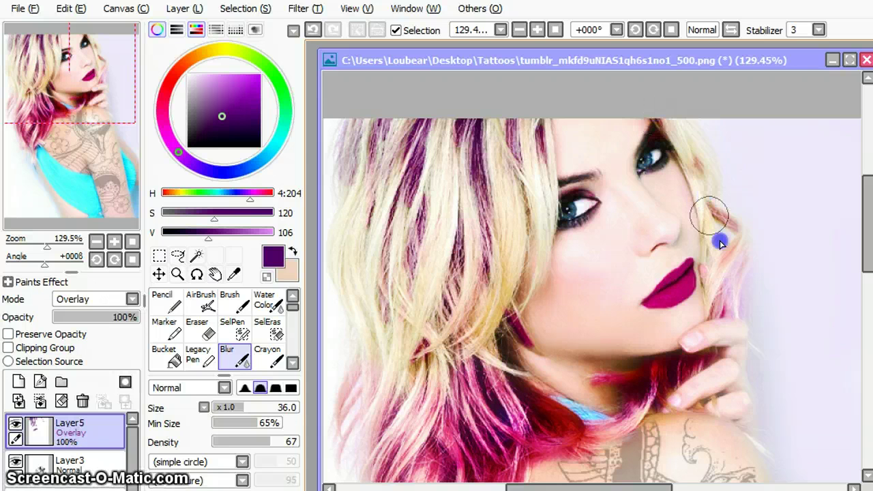
drag(730, 263, 720, 293)
drag(356, 142, 362, 120)
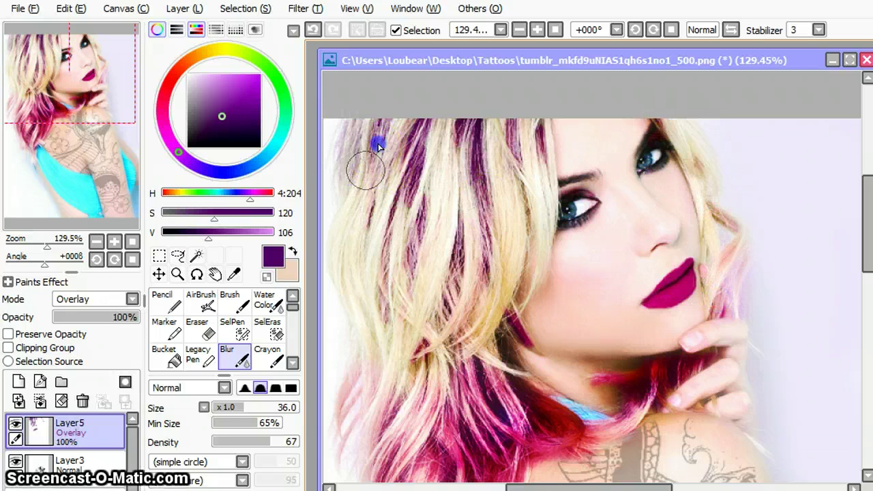
drag(422, 134, 434, 160)
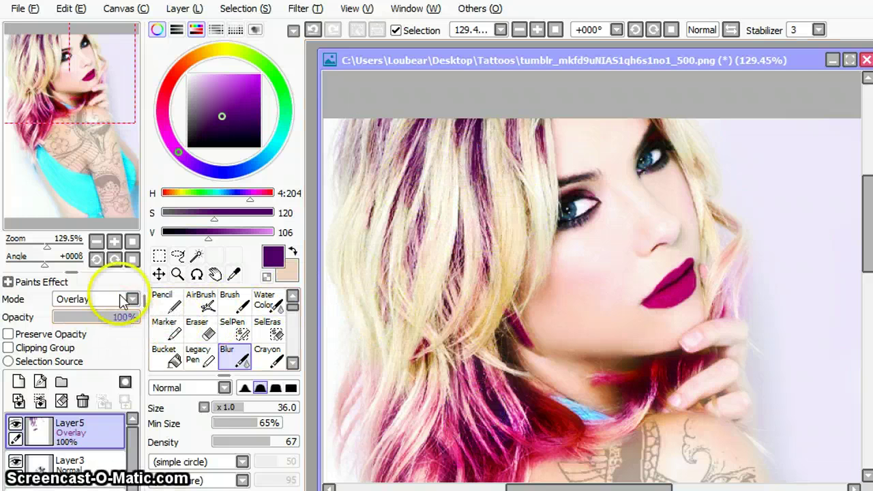
mouse_move(135, 321)
mouse_down()
mouse_move(58, 319)
mouse_move(136, 318)
mouse_up()
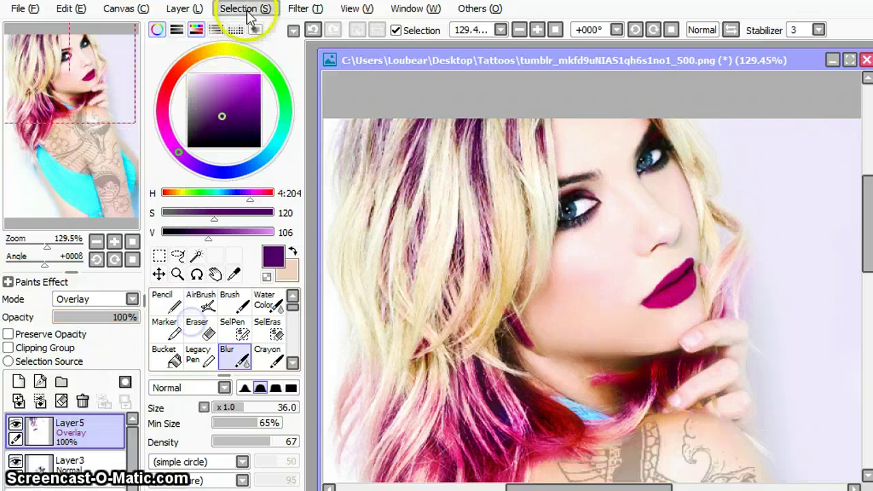
Brighten the purple streaks with a Hue and Saturation adjustment of hue 0, saturation +58 and luminescence +20
click(305, 8)
click(314, 27)
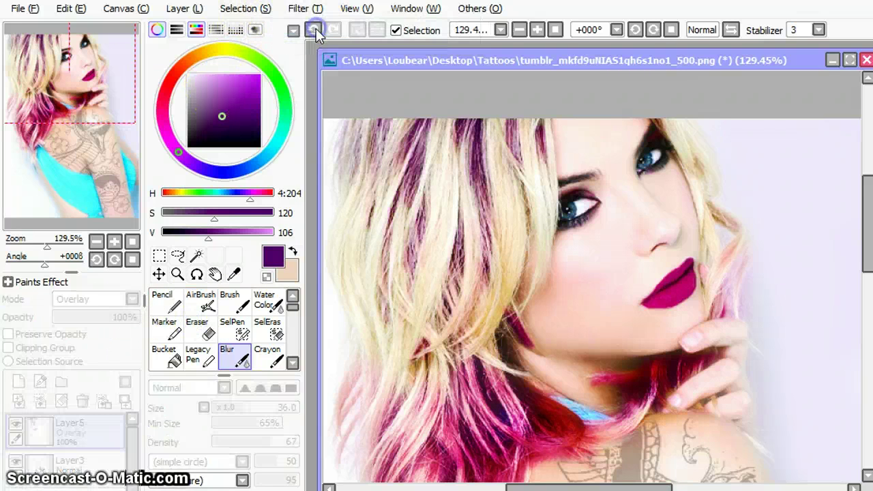
click(300, 126)
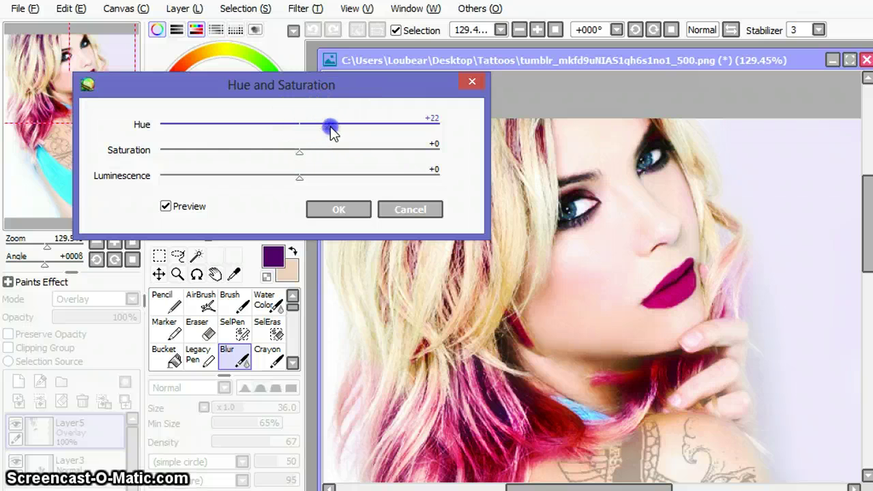
drag(314, 104, 187, 33)
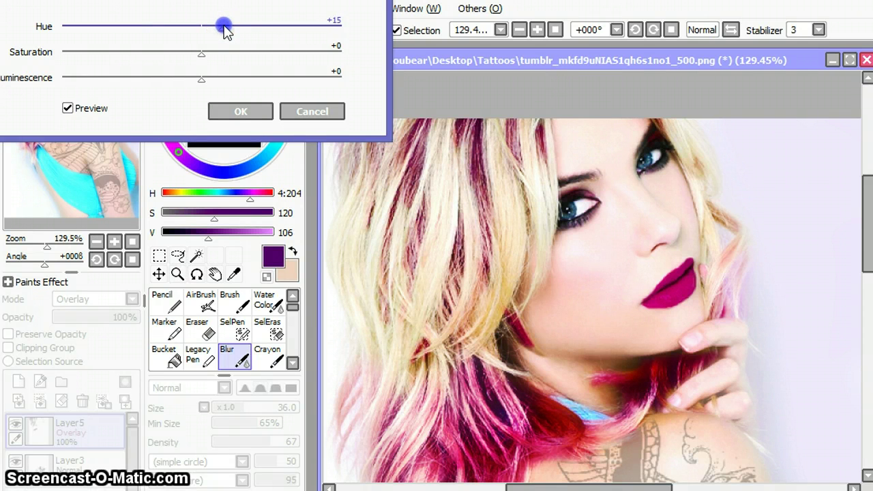
drag(201, 53, 209, 53)
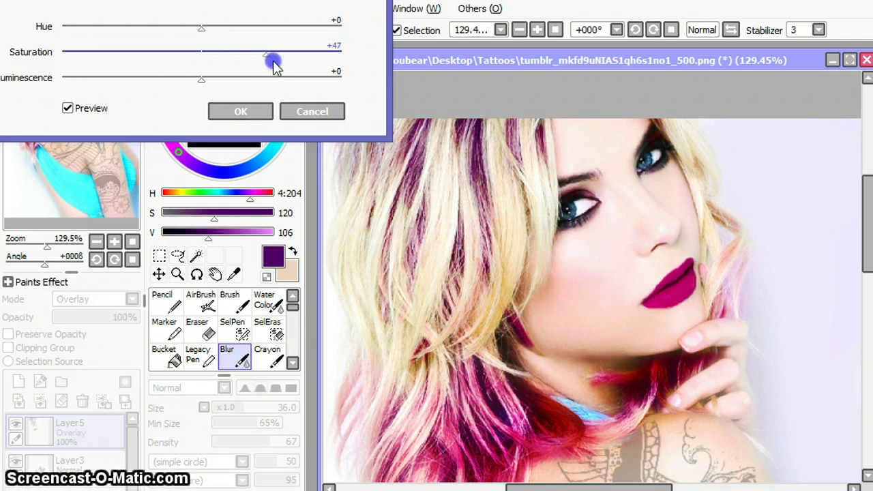
drag(272, 65, 282, 64)
drag(201, 78, 205, 80)
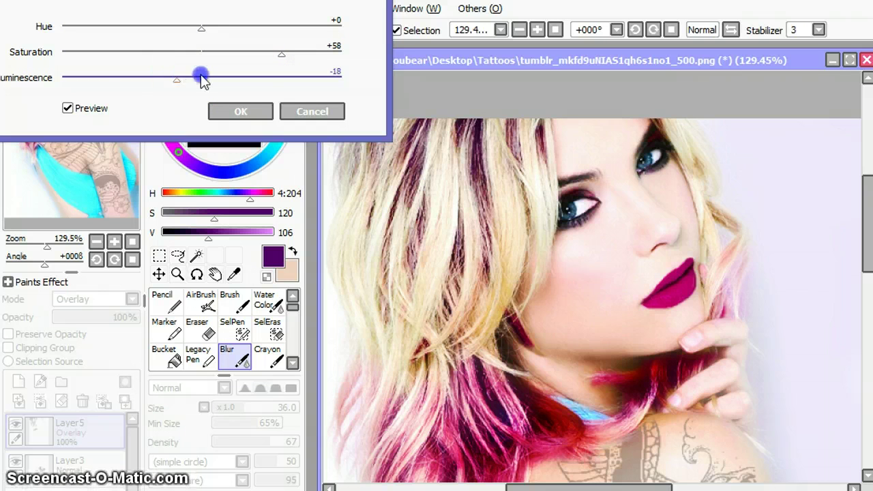
mouse_move(216, 86)
mouse_down()
mouse_move(271, 87)
mouse_move(231, 86)
mouse_up()
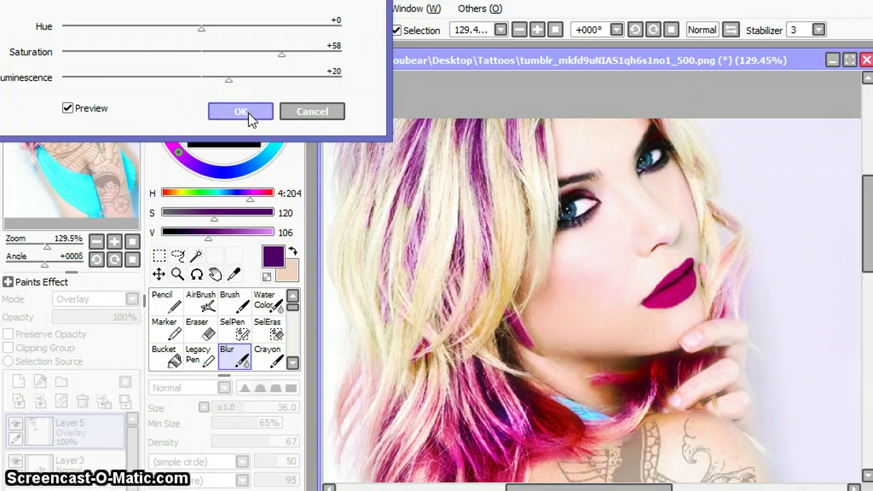
click(247, 112)
Blur the purple streaks through the front hair and along the strands beyond the far cheek
click(440, 141)
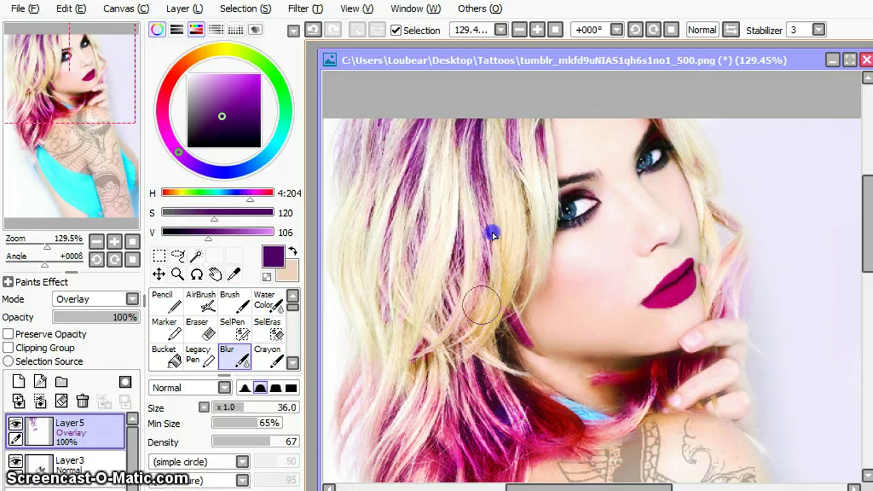
mouse_move(480, 194)
mouse_down()
mouse_move(473, 151)
mouse_move(515, 162)
mouse_up()
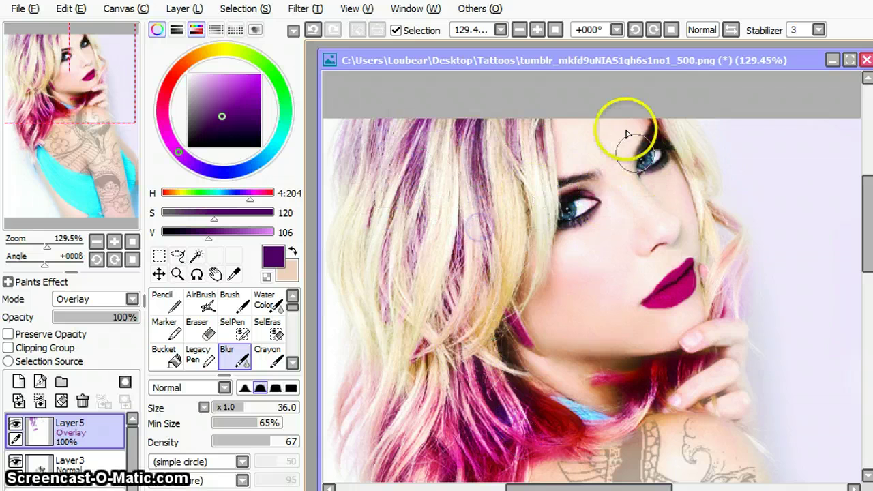
mouse_move(727, 227)
mouse_down()
mouse_move(740, 246)
mouse_move(742, 279)
mouse_up()
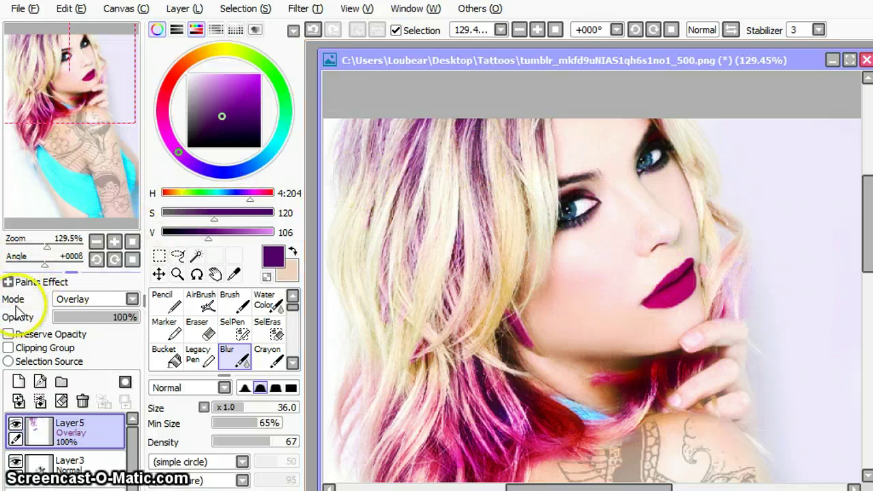
Airbrush broad light blue streaks over the blonde hair on a new layer, using brush size 33
click(18, 381)
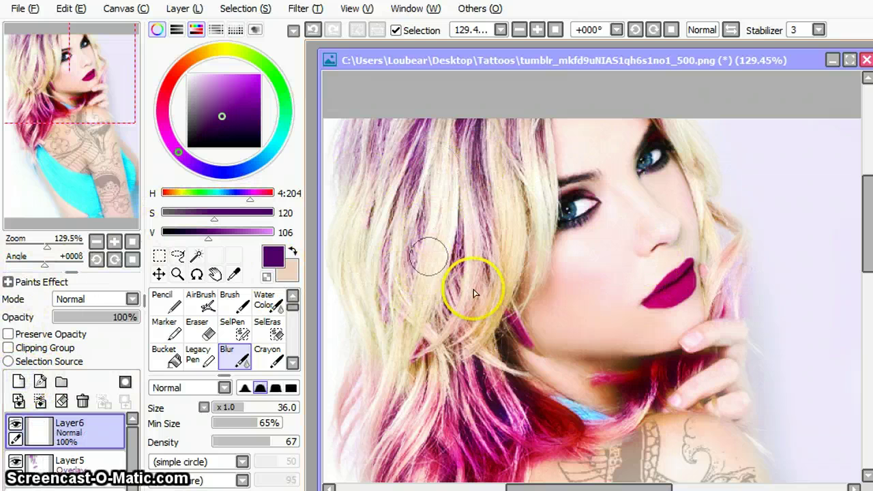
click(201, 302)
drag(251, 237, 232, 235)
mouse_move(243, 193)
mouse_down()
mouse_move(232, 203)
mouse_move(259, 213)
mouse_move(187, 218)
mouse_move(198, 213)
mouse_up()
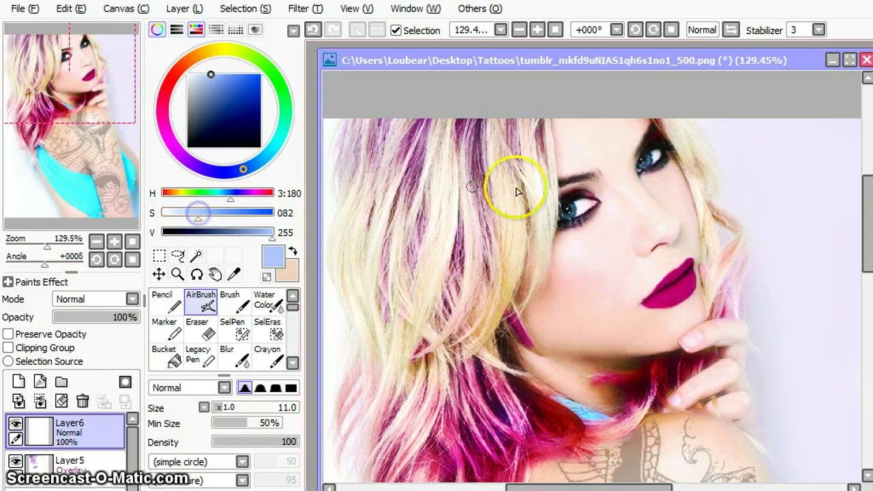
click(232, 408)
mouse_move(443, 123)
mouse_down()
mouse_move(452, 216)
mouse_move(440, 139)
mouse_move(440, 196)
mouse_move(448, 156)
mouse_move(426, 298)
mouse_move(428, 289)
mouse_move(405, 353)
mouse_move(412, 315)
mouse_move(385, 370)
mouse_move(369, 428)
mouse_move(362, 195)
mouse_move(351, 207)
mouse_move(382, 154)
mouse_move(360, 300)
mouse_move(371, 313)
mouse_move(396, 197)
mouse_move(390, 308)
mouse_move(408, 212)
mouse_move(398, 293)
mouse_move(369, 303)
mouse_move(373, 203)
mouse_move(367, 287)
mouse_move(403, 108)
mouse_up()
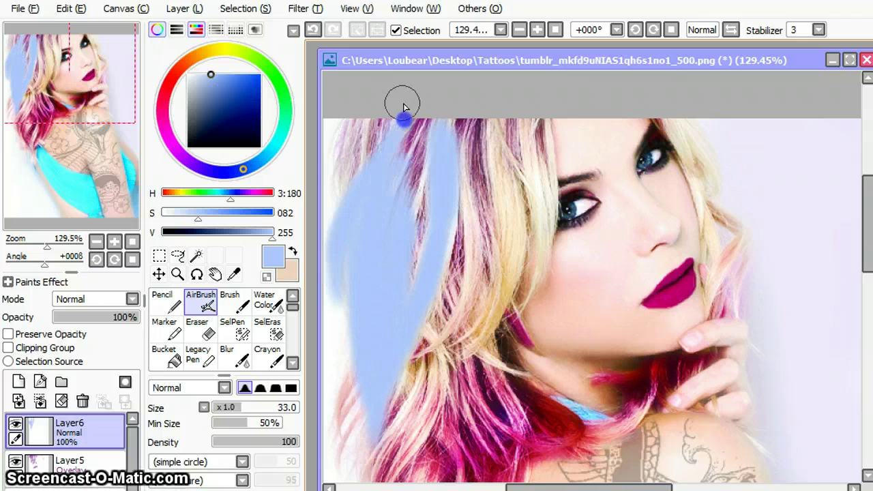
mouse_move(493, 132)
mouse_down()
mouse_move(504, 321)
mouse_move(464, 345)
mouse_move(518, 171)
mouse_move(547, 230)
mouse_move(540, 255)
mouse_up()
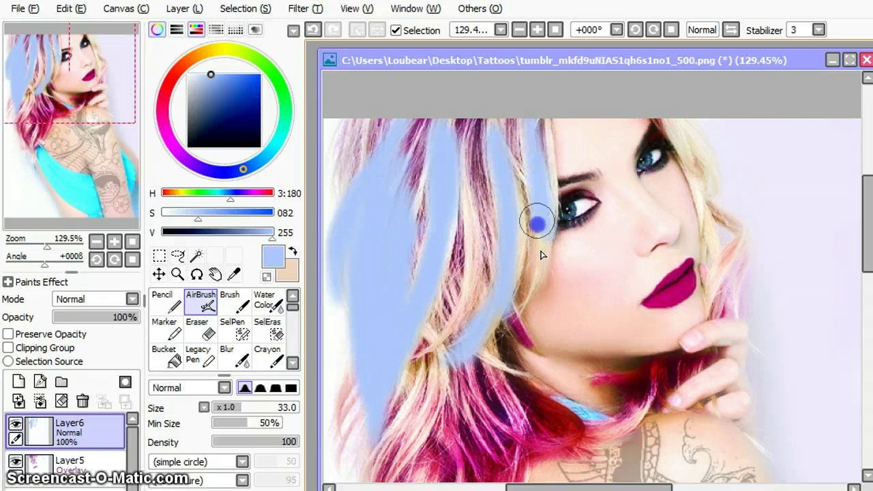
mouse_move(668, 127)
mouse_down()
mouse_move(686, 139)
mouse_move(701, 183)
mouse_up()
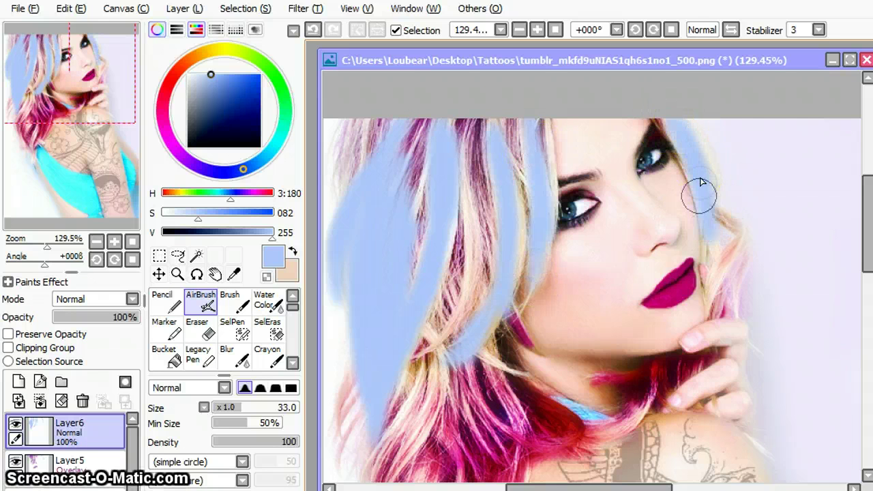
drag(724, 217, 728, 276)
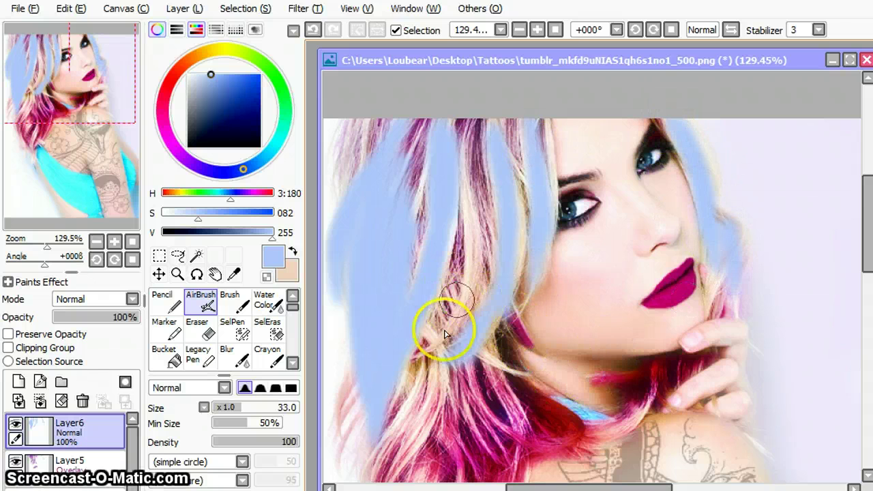
drag(467, 203, 461, 323)
drag(468, 275, 434, 365)
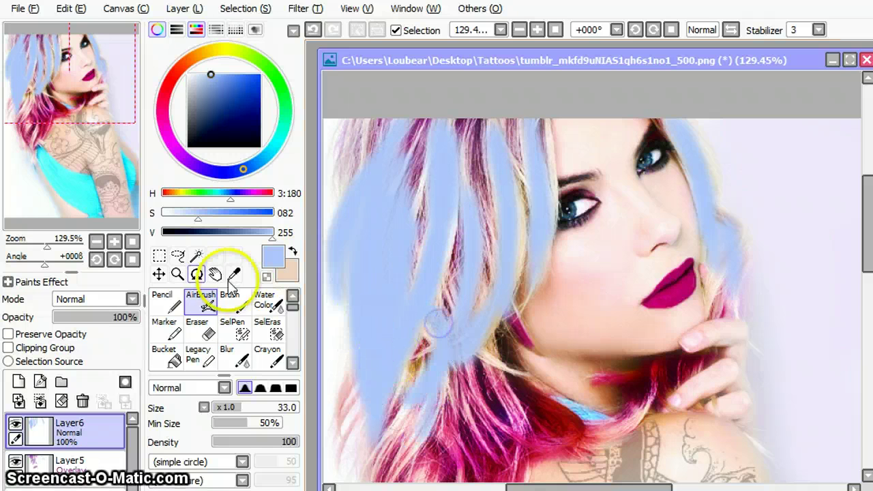
Try Multiply and a 37% Overlay on the blue streak layer, and settle on Multiply at 100% opacity
click(109, 299)
click(102, 329)
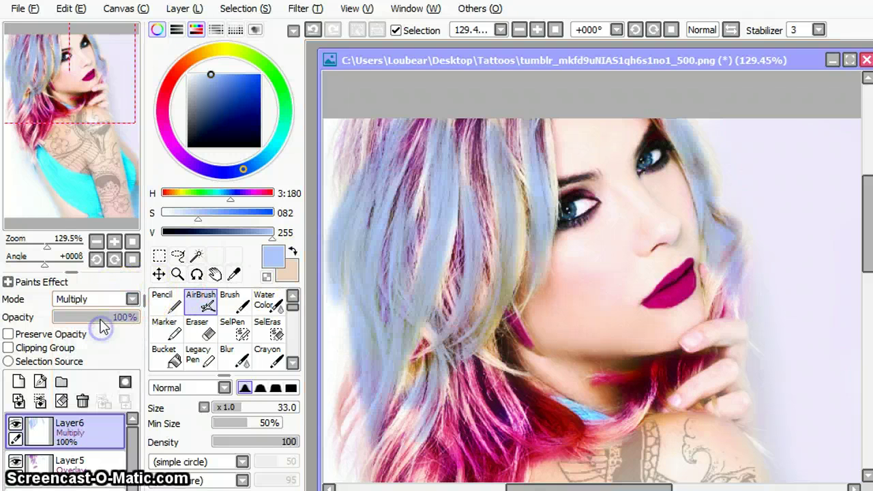
click(99, 299)
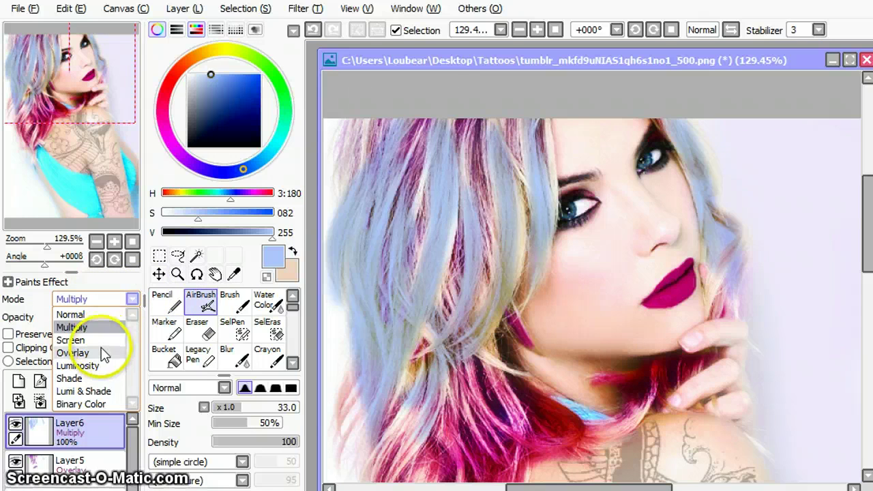
click(106, 351)
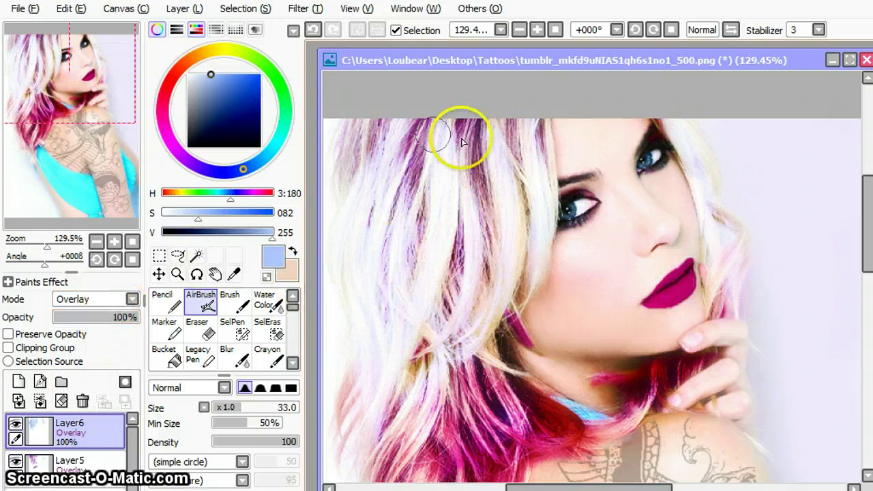
drag(130, 317, 35, 317)
click(84, 317)
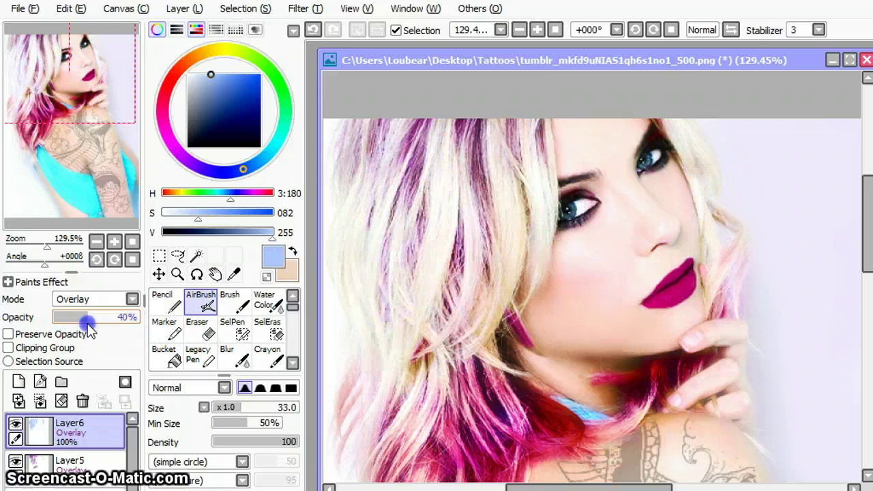
click(97, 297)
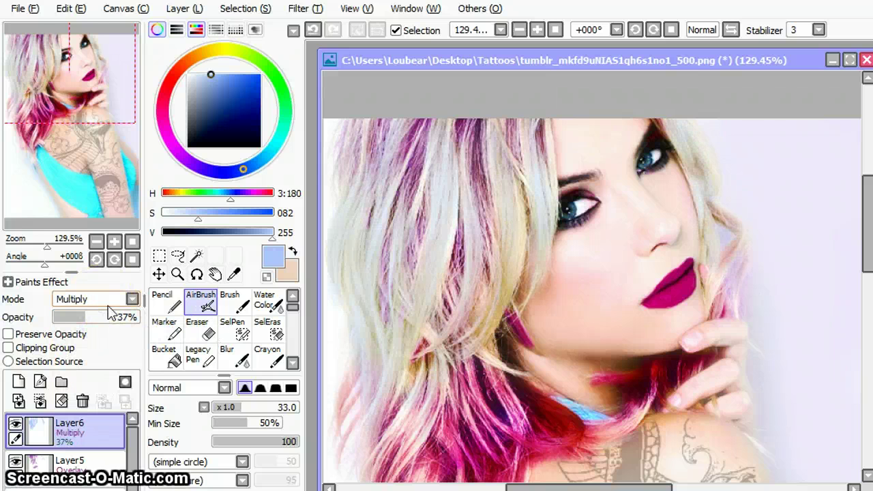
drag(89, 316, 167, 315)
click(165, 312)
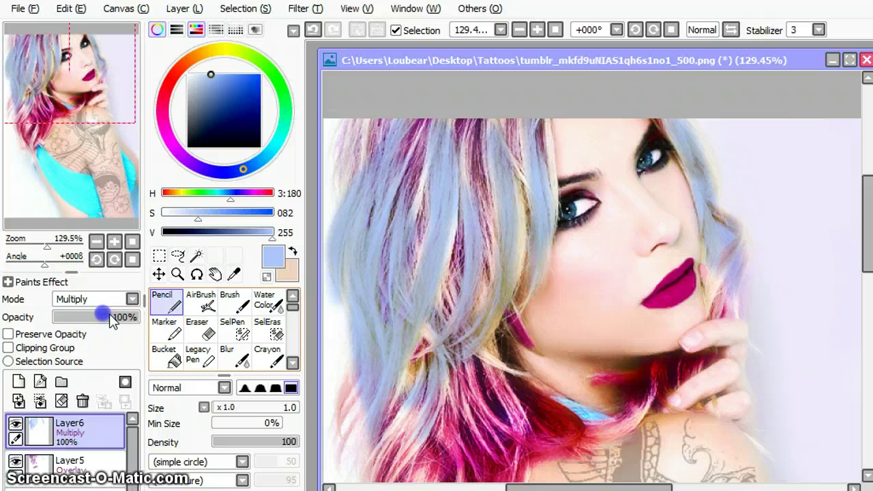
Soften the blue streaks on both sides of the face using the Blur tool at size 36 and density 100
click(232, 355)
mouse_move(415, 259)
mouse_down()
mouse_move(449, 191)
mouse_move(452, 250)
mouse_up()
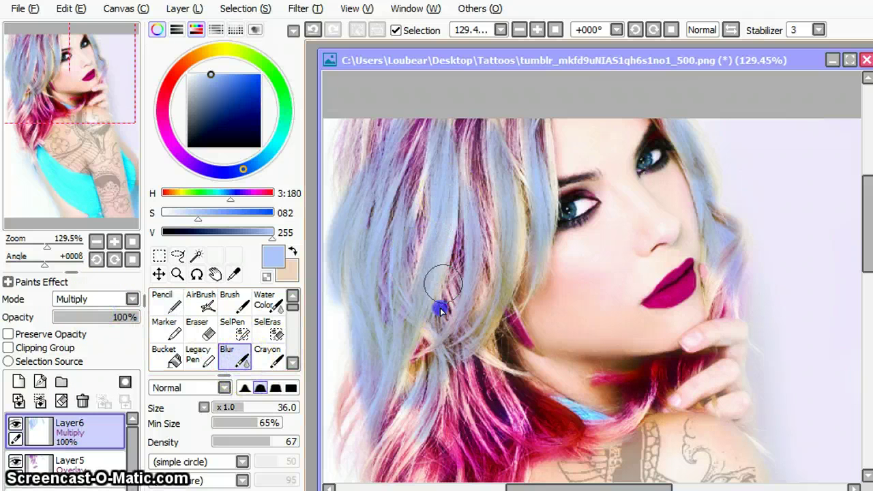
click(298, 441)
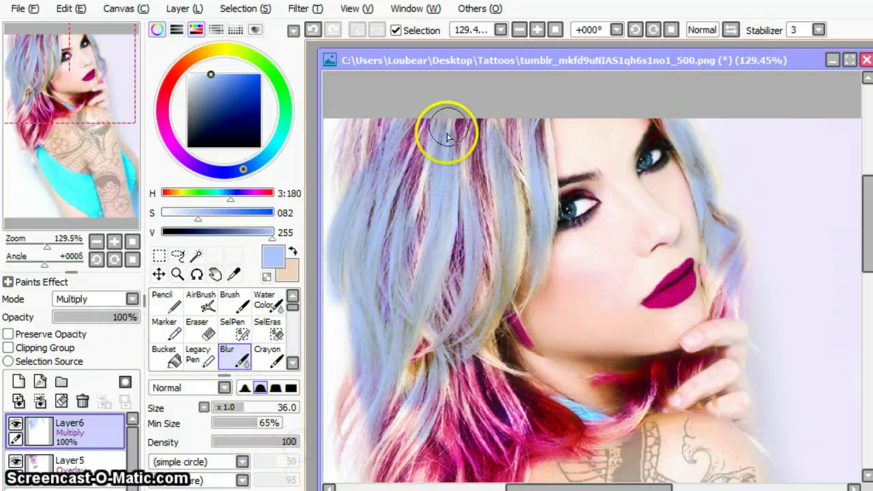
mouse_move(436, 136)
mouse_down()
mouse_move(427, 250)
mouse_move(432, 156)
mouse_move(418, 197)
mouse_move(412, 169)
mouse_move(385, 251)
mouse_move(371, 245)
mouse_move(362, 296)
mouse_move(357, 230)
mouse_move(336, 302)
mouse_move(338, 272)
mouse_move(365, 338)
mouse_move(377, 452)
mouse_up()
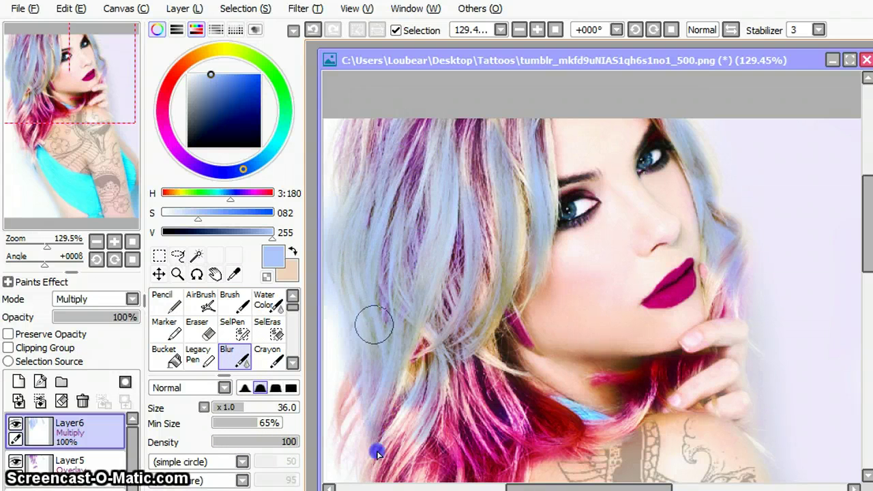
mouse_move(462, 316)
mouse_down()
mouse_move(454, 349)
mouse_move(464, 387)
mouse_move(510, 272)
mouse_move(490, 316)
mouse_move(508, 203)
mouse_move(495, 196)
mouse_move(490, 139)
mouse_move(517, 146)
mouse_move(534, 114)
mouse_move(548, 150)
mouse_move(545, 217)
mouse_move(508, 331)
mouse_up()
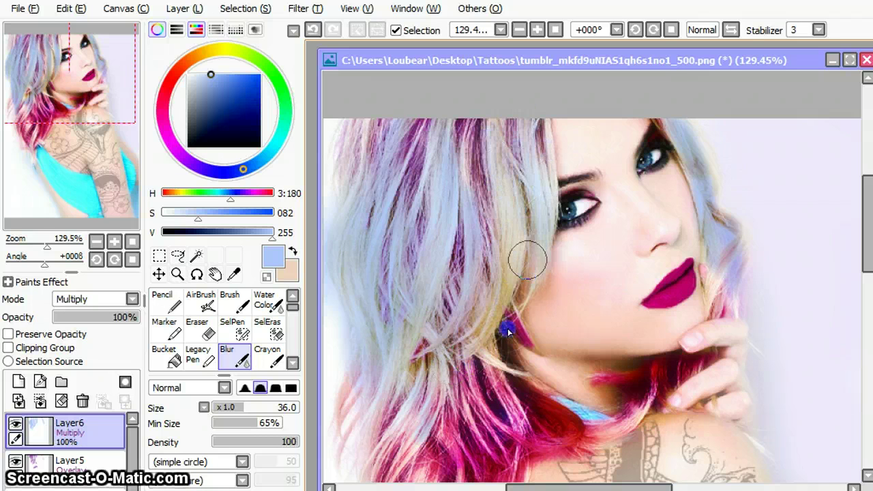
mouse_move(461, 179)
mouse_down()
mouse_move(444, 289)
mouse_move(453, 342)
mouse_up()
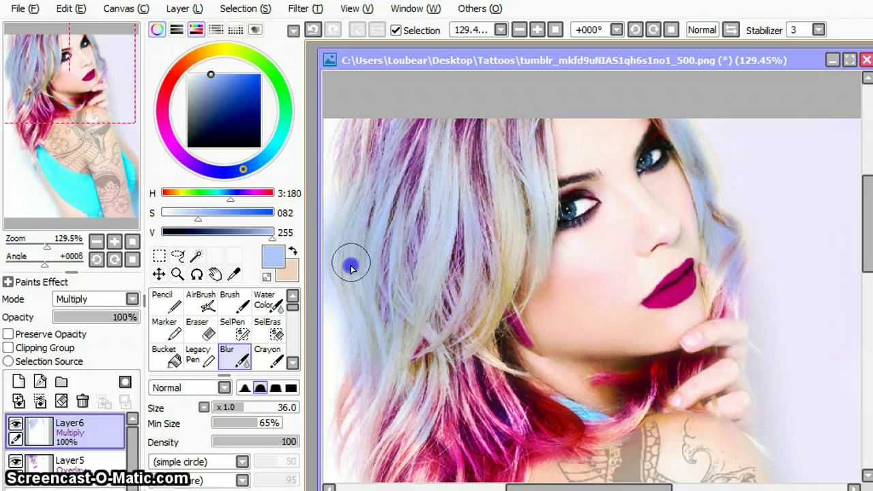
mouse_move(695, 194)
mouse_down()
mouse_move(711, 265)
mouse_move(696, 152)
mouse_move(737, 326)
mouse_up()
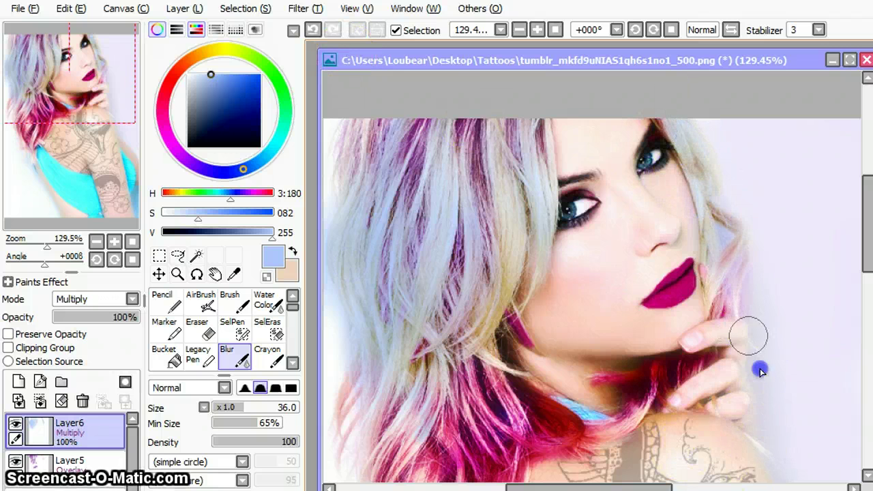
Try a hue shift of +88 on the blue streak layer, and delete the layer
click(293, 30)
click(302, 8)
click(315, 27)
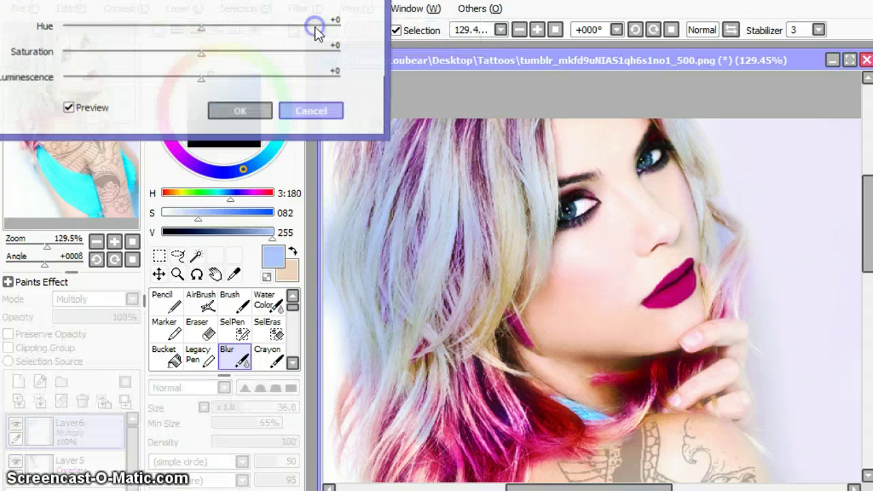
drag(205, 30, 275, 32)
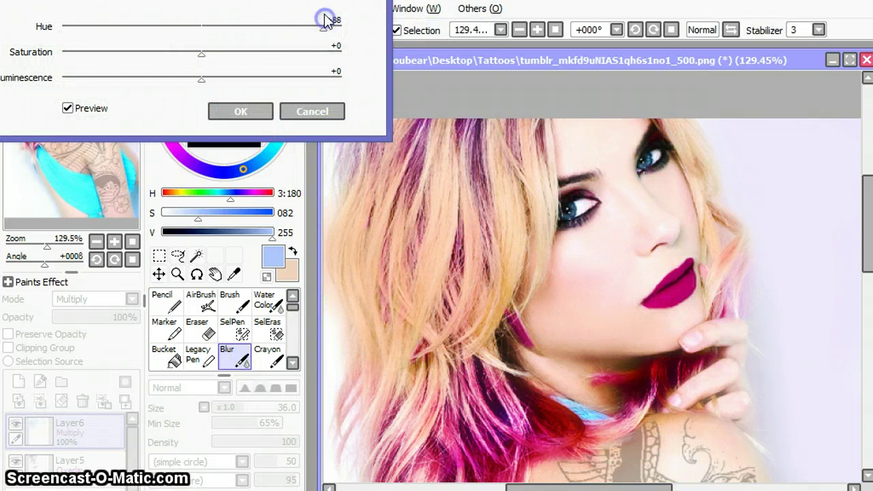
click(312, 112)
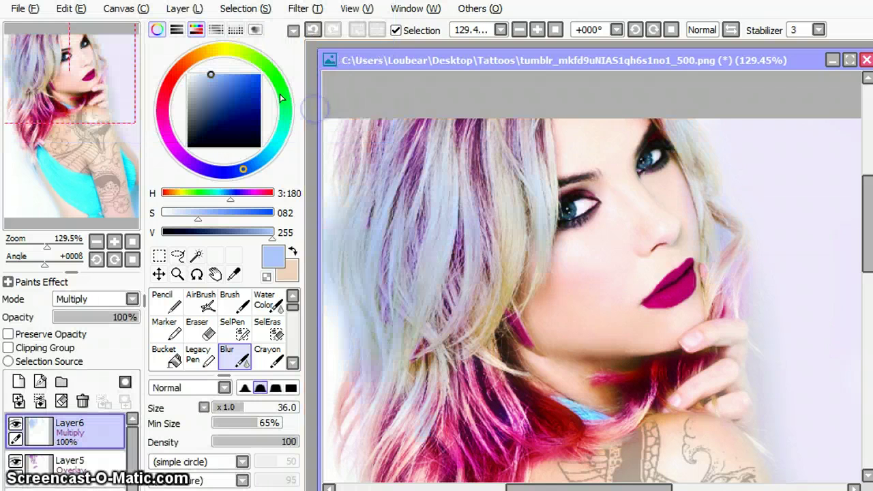
click(82, 401)
Airbrush a golden yellow streak down the front blonde hair on a new layer and set its blending mode to Multiply
click(18, 381)
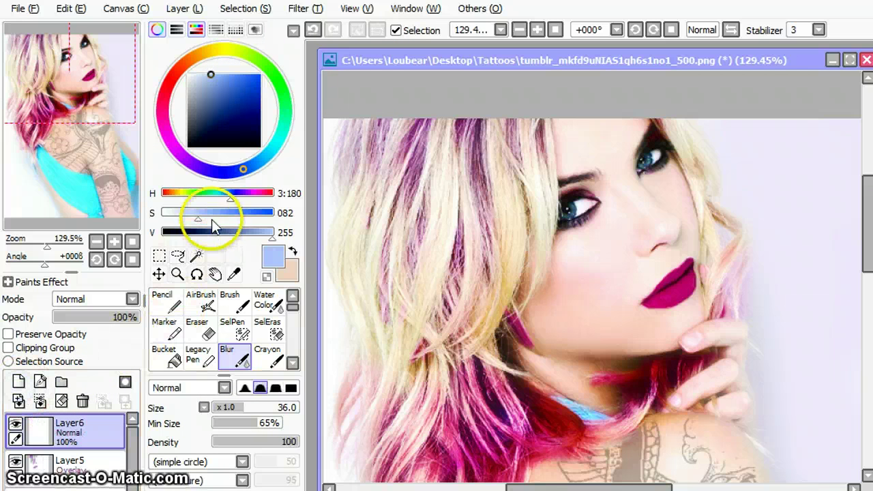
drag(201, 194, 177, 197)
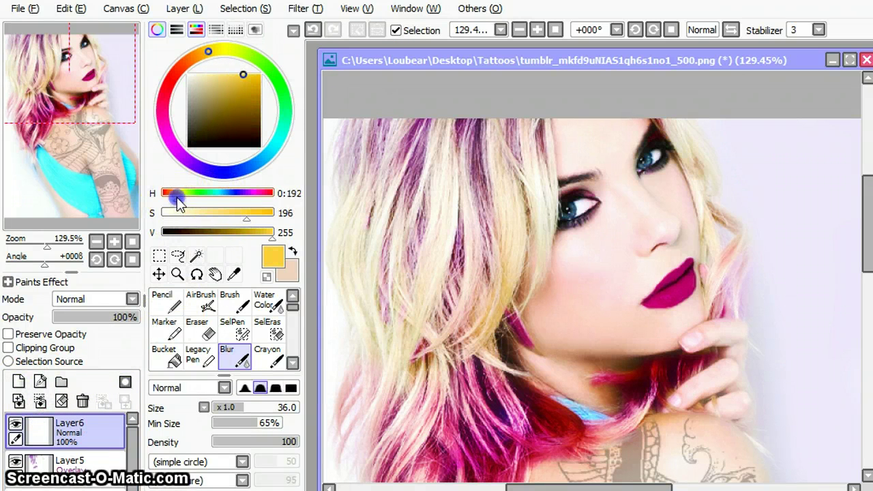
click(201, 300)
mouse_move(443, 146)
mouse_down()
mouse_move(446, 217)
mouse_move(446, 167)
mouse_move(431, 257)
mouse_move(405, 329)
mouse_up()
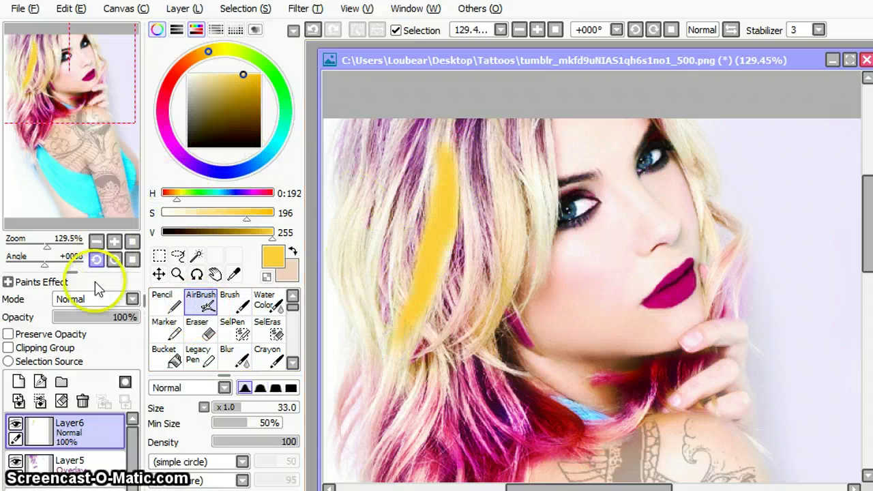
click(100, 300)
click(98, 327)
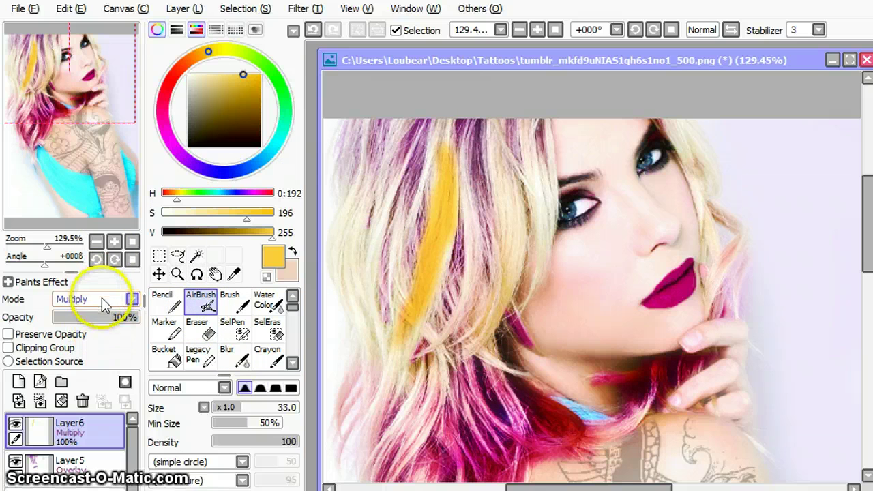
Try the Overlay blending mode on the golden streak layer, and return it to Multiply
click(101, 297)
click(94, 354)
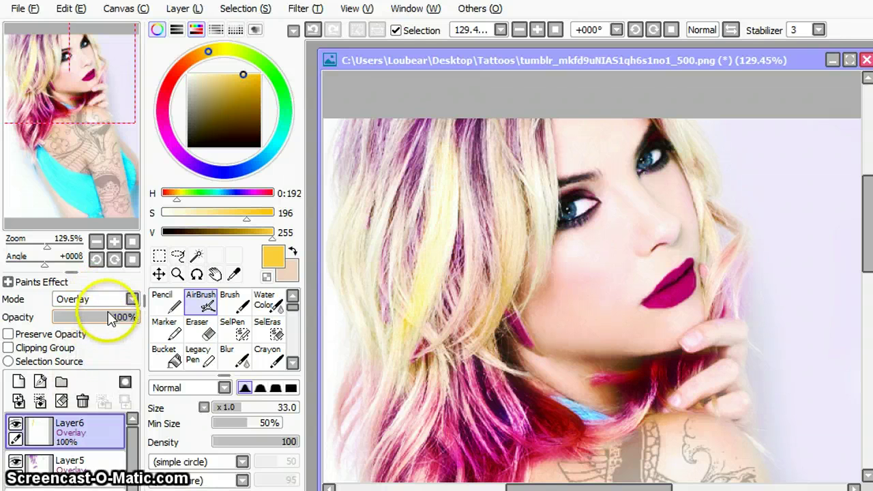
click(104, 300)
click(107, 328)
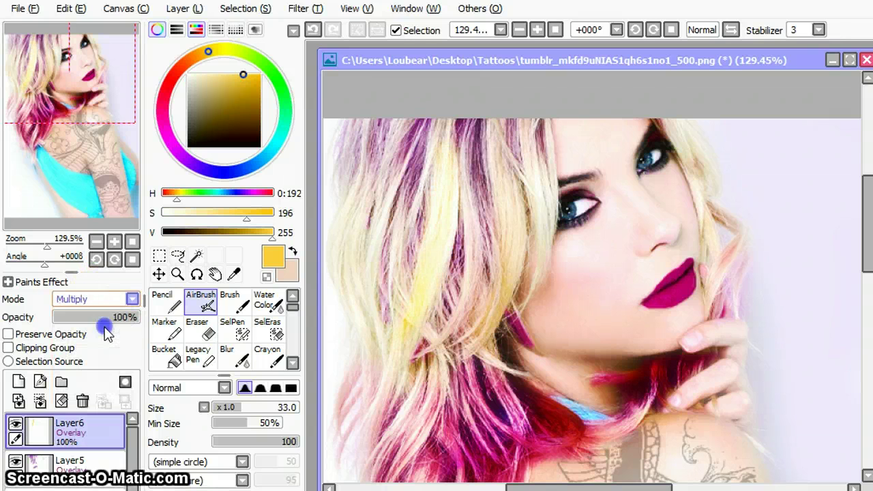
Soften the golden streak with the Blur tool at size 36, and move its layer below the purple Overlay layer
click(232, 356)
drag(443, 137, 405, 274)
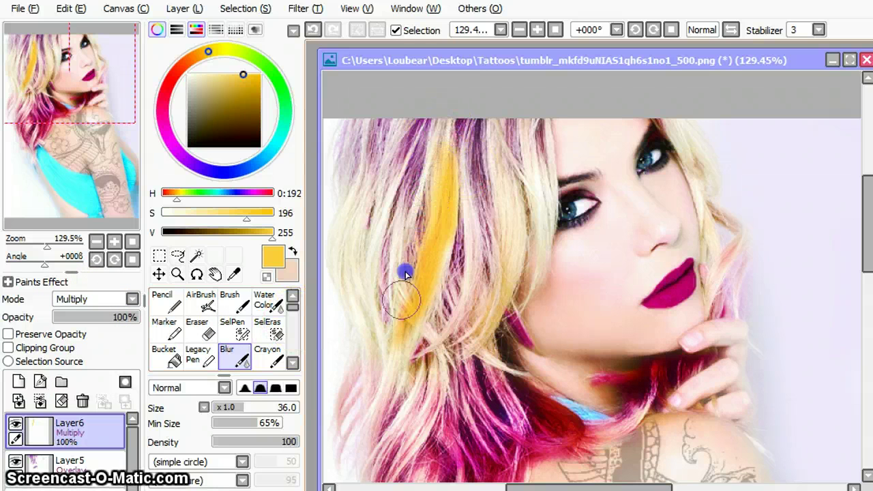
drag(386, 329, 436, 284)
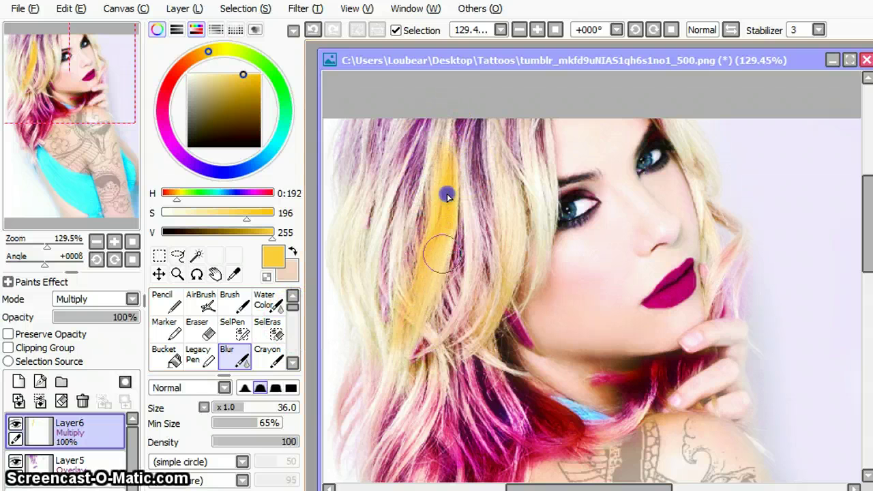
mouse_move(447, 196)
mouse_down()
mouse_move(445, 169)
mouse_move(426, 289)
mouse_move(405, 337)
mouse_move(403, 398)
mouse_up()
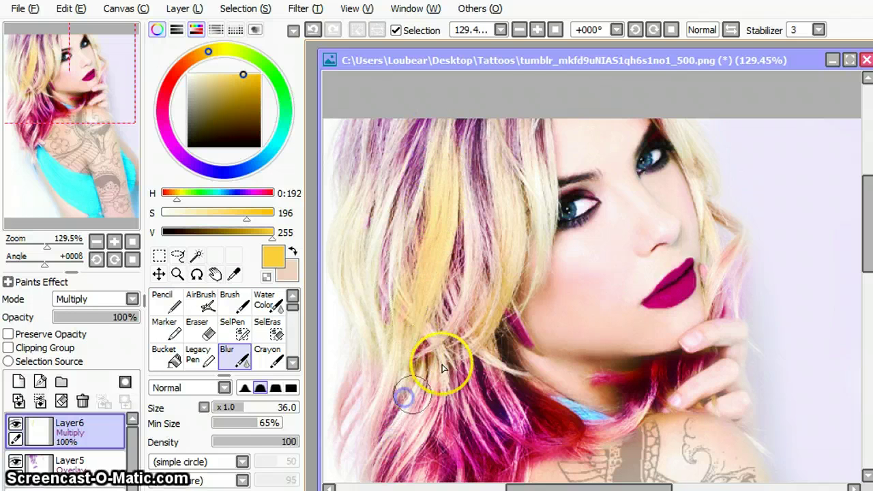
mouse_move(95, 462)
mouse_down()
mouse_move(95, 415)
mouse_move(88, 456)
mouse_up()
Airbrush golden yellow streaks at size 15 over the outer blonde hair farthest from the face and up toward the crown
click(206, 302)
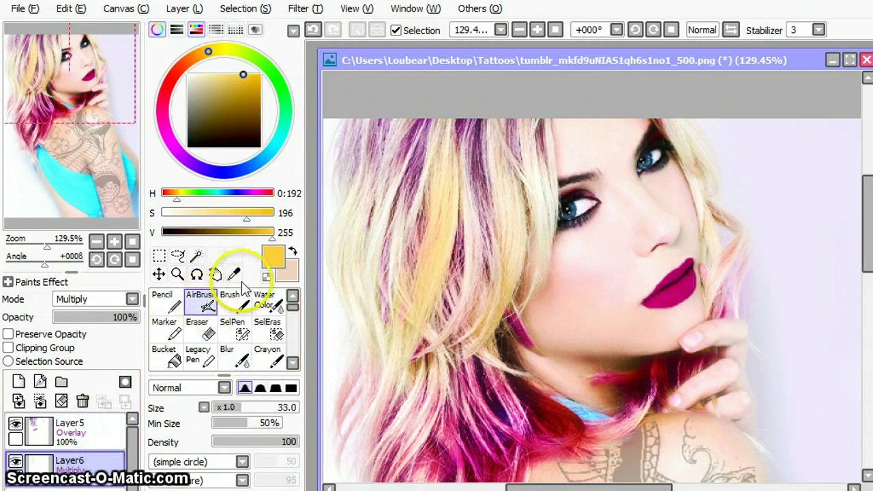
mouse_move(393, 184)
mouse_down()
mouse_move(376, 257)
mouse_move(380, 310)
mouse_move(379, 245)
mouse_move(377, 302)
mouse_up()
key(ctrl+z)
key(ctrl+z)
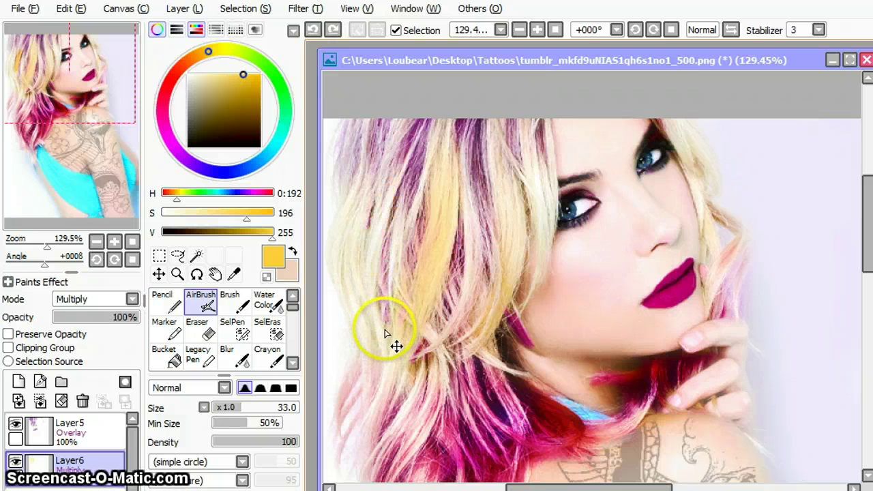
drag(228, 413, 225, 412)
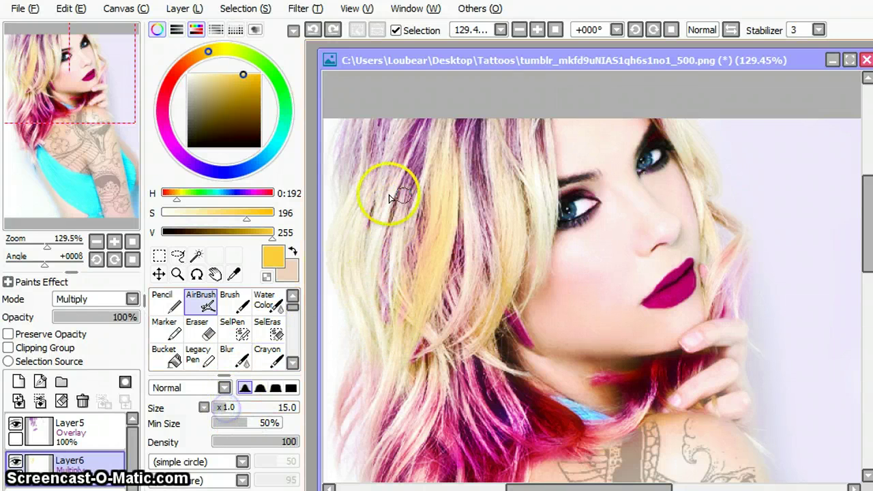
mouse_move(372, 196)
mouse_down()
mouse_move(359, 272)
mouse_move(347, 285)
mouse_move(336, 229)
mouse_up()
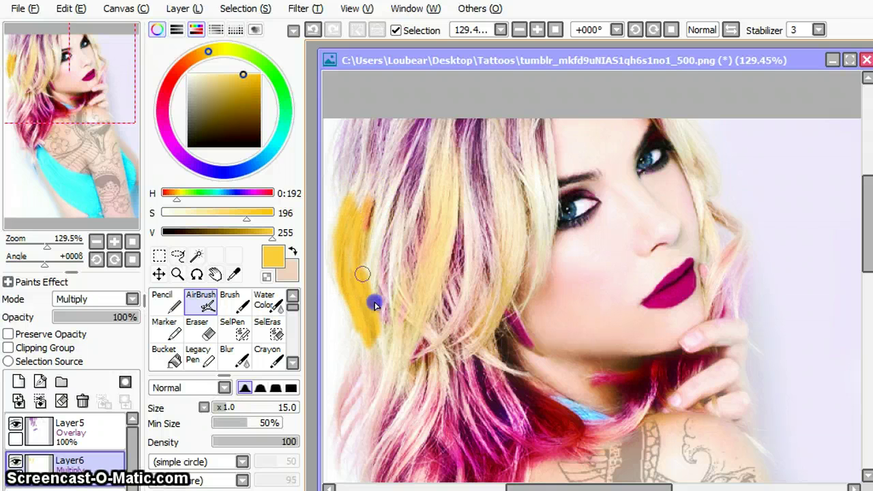
drag(394, 186, 394, 184)
mouse_move(348, 232)
mouse_down()
mouse_move(360, 183)
mouse_move(359, 216)
mouse_up()
drag(393, 135, 395, 136)
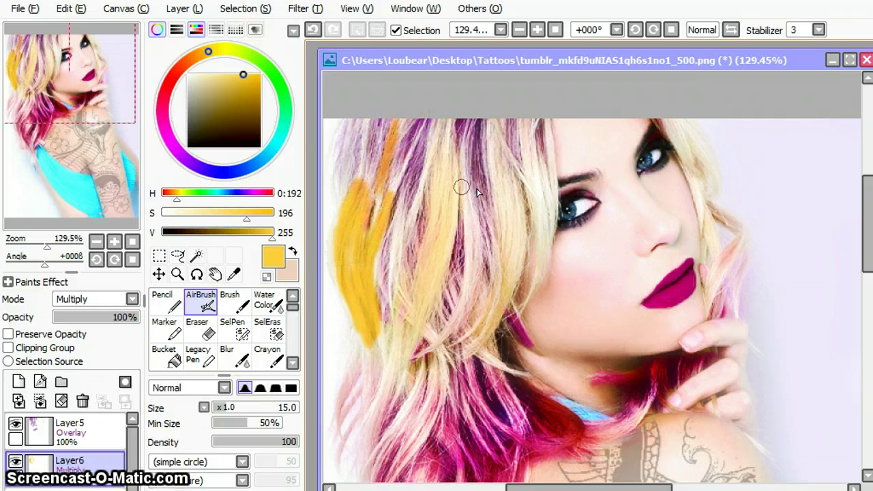
Airbrush golden yellow streaks on the strands beside the face, the curl beyond the far cheek, and the lower blonde hair
drag(498, 140, 497, 148)
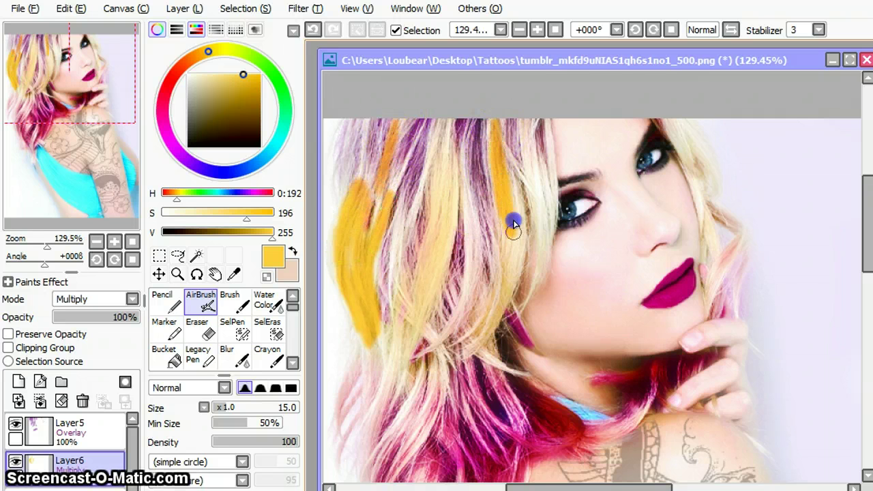
mouse_move(516, 245)
mouse_down()
mouse_move(506, 248)
mouse_move(505, 230)
mouse_move(529, 154)
mouse_up()
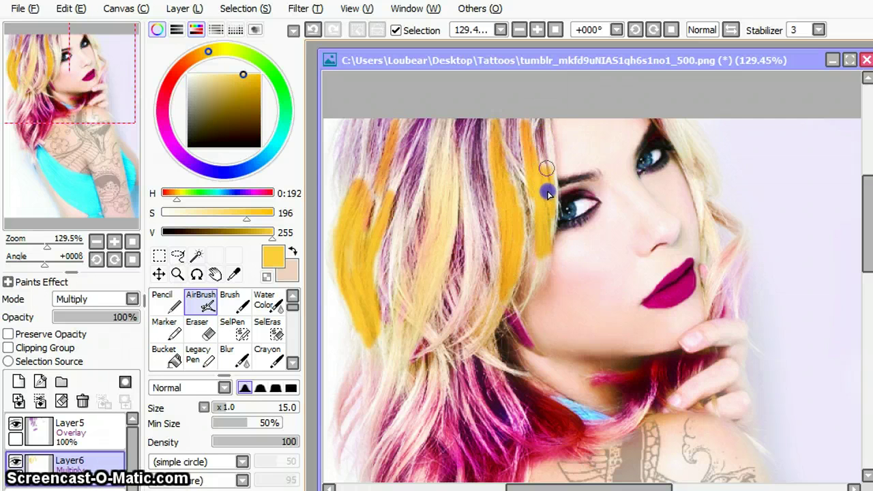
mouse_move(678, 130)
mouse_down()
mouse_move(682, 150)
mouse_move(665, 122)
mouse_move(708, 188)
mouse_move(694, 172)
mouse_up()
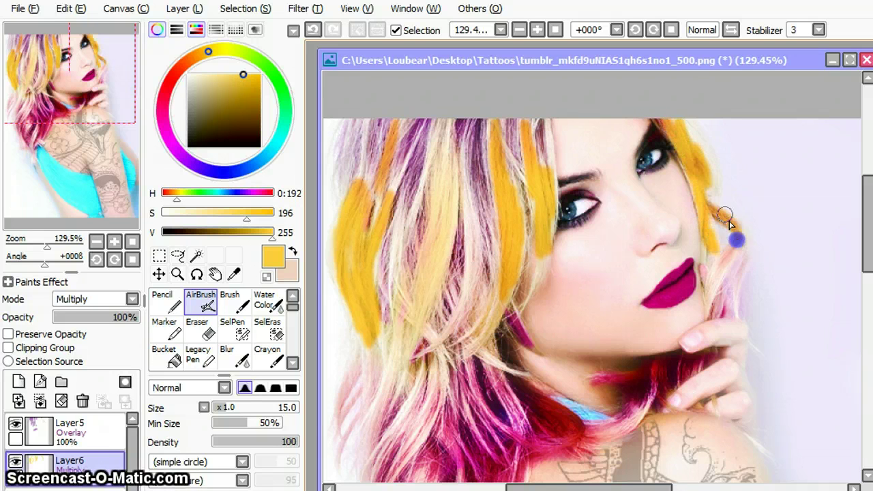
mouse_move(742, 284)
mouse_down()
mouse_move(732, 258)
mouse_move(711, 311)
mouse_up()
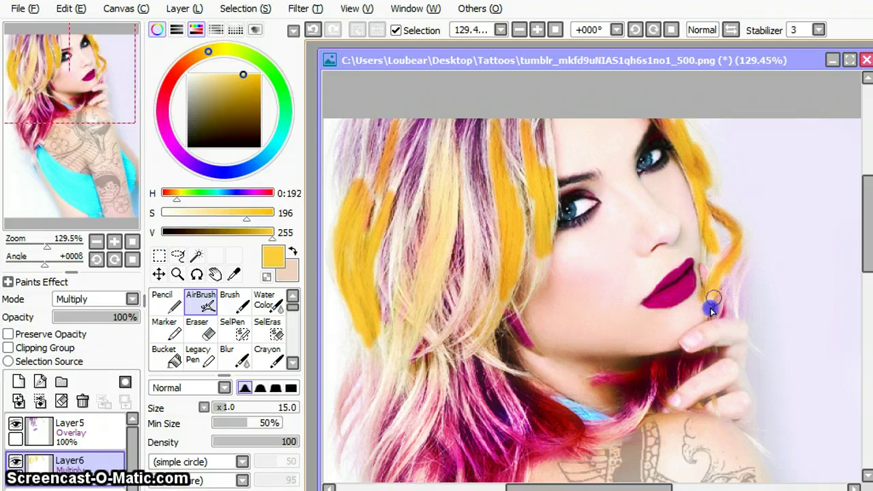
drag(436, 355, 419, 416)
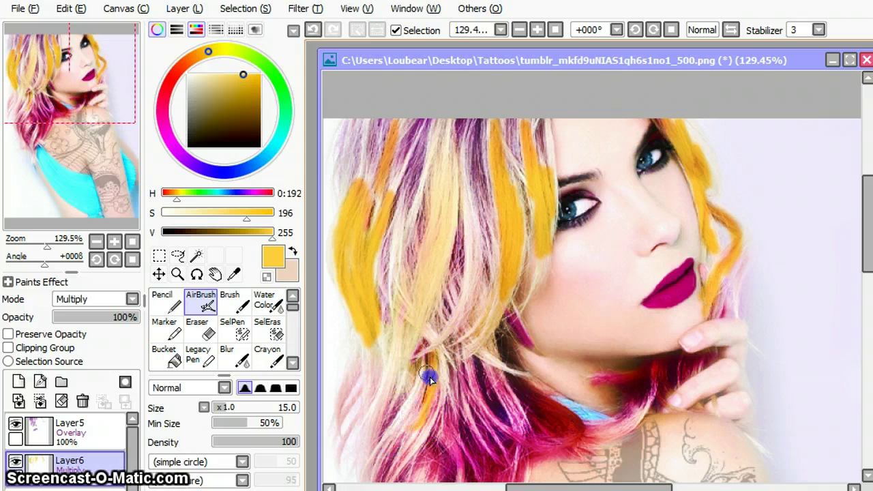
mouse_move(428, 379)
mouse_down()
mouse_move(388, 438)
mouse_move(371, 414)
mouse_move(388, 374)
mouse_move(380, 399)
mouse_up()
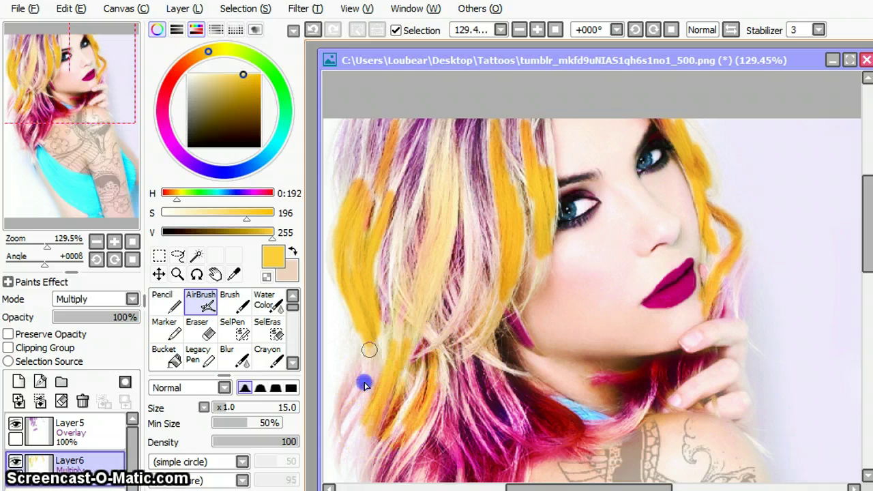
Lower the golden streak layer's opacity to 32% and soften the streaks throughout the hair with the Blur tool at size 36
drag(122, 317, 82, 317)
click(228, 356)
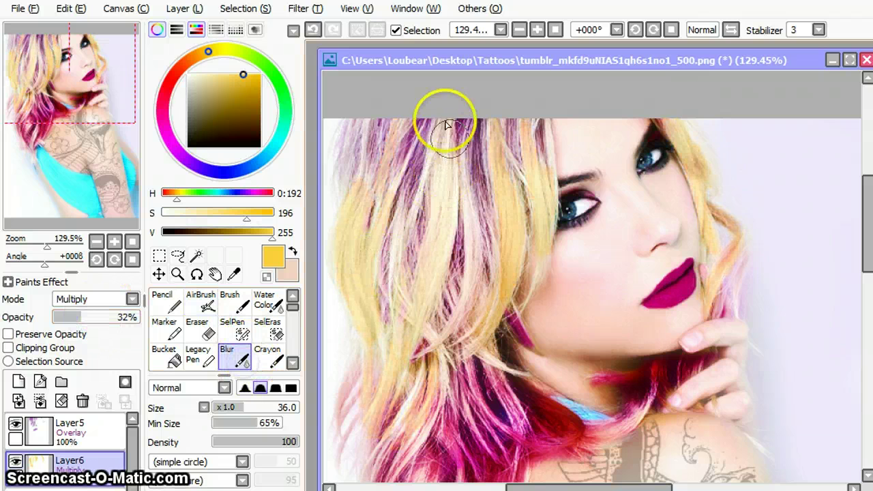
mouse_move(446, 126)
mouse_down()
mouse_move(419, 161)
mouse_move(383, 289)
mouse_up()
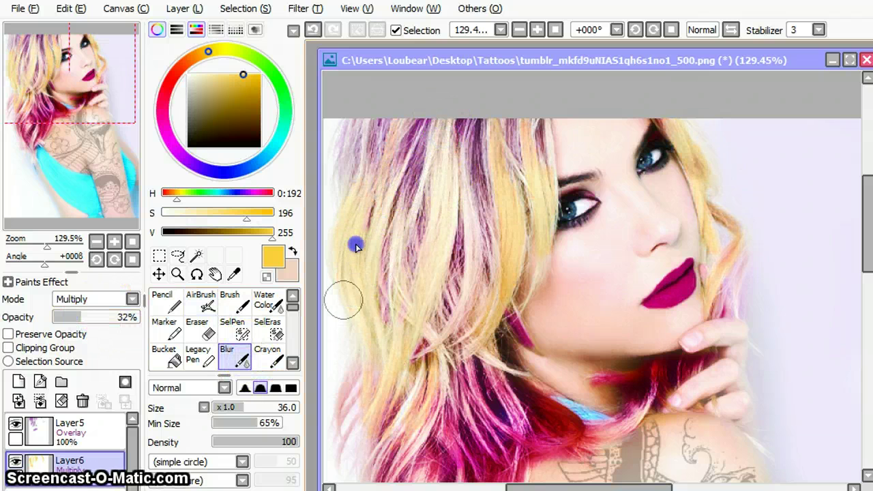
mouse_move(380, 362)
mouse_down()
mouse_move(391, 385)
mouse_move(441, 371)
mouse_move(472, 296)
mouse_move(489, 326)
mouse_up()
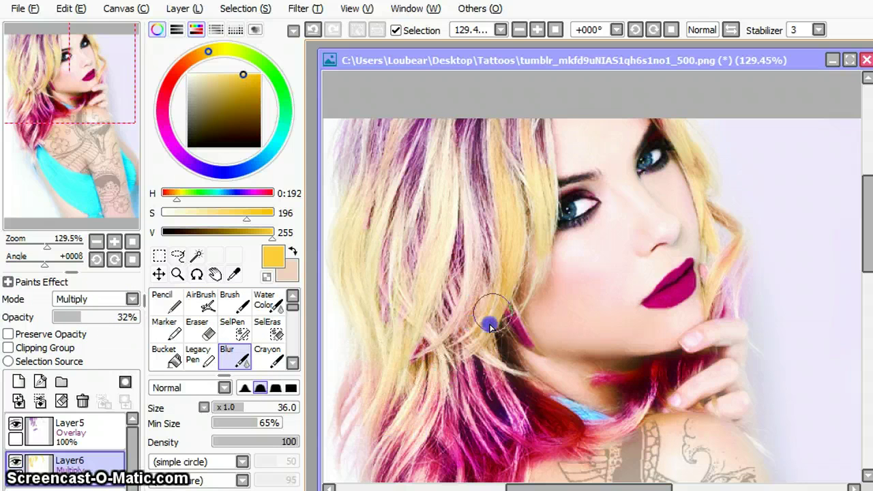
drag(500, 155, 547, 230)
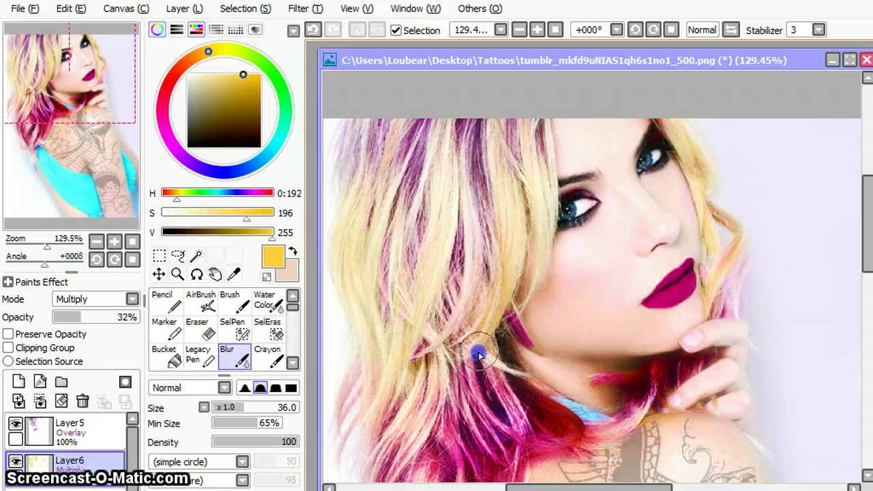
mouse_move(697, 136)
mouse_down()
mouse_move(690, 158)
mouse_move(722, 279)
mouse_move(737, 281)
mouse_move(700, 334)
mouse_up()
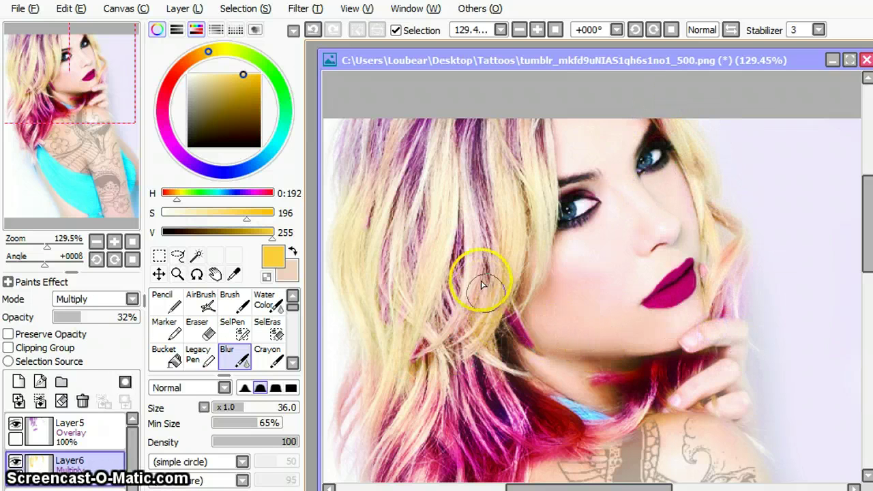
Erase stray golden color from the forehead, cheek, neck and mouth area with the Eraser at size 41
click(208, 325)
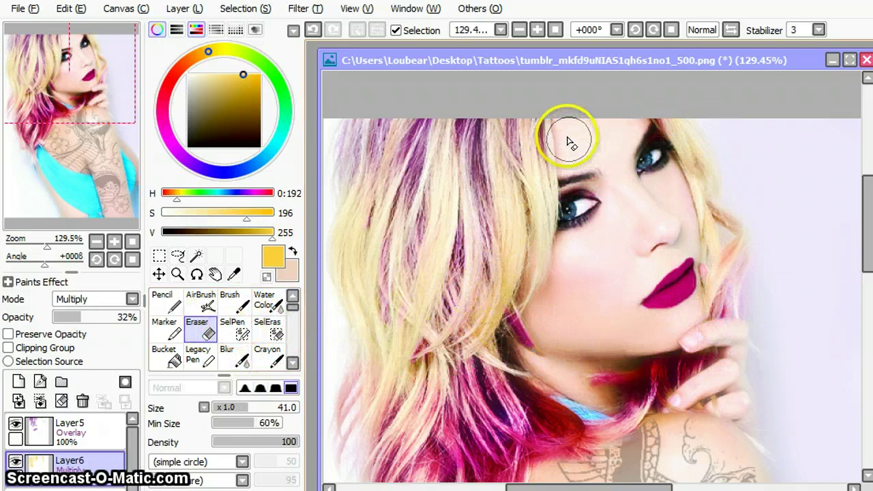
click(579, 155)
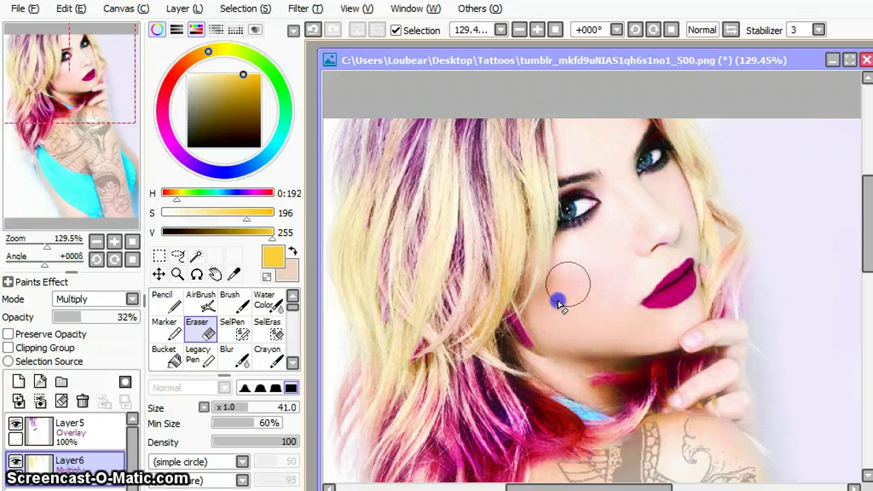
drag(576, 381, 595, 385)
click(628, 139)
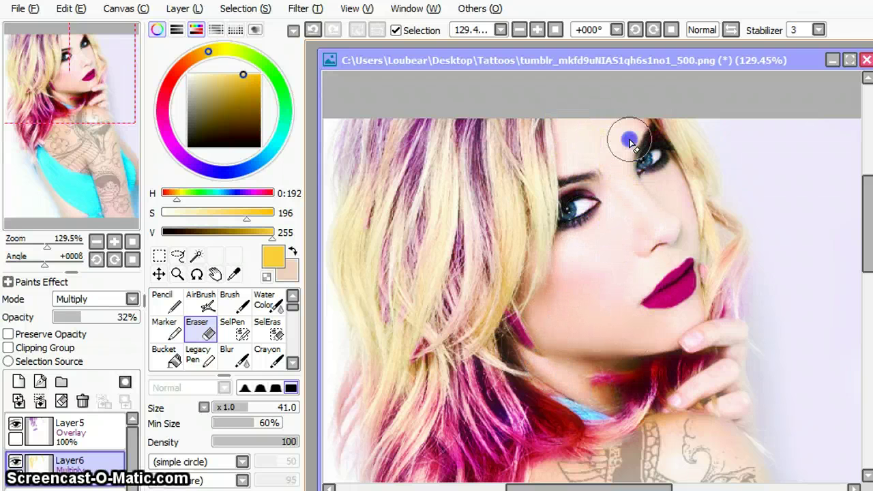
drag(675, 286, 677, 289)
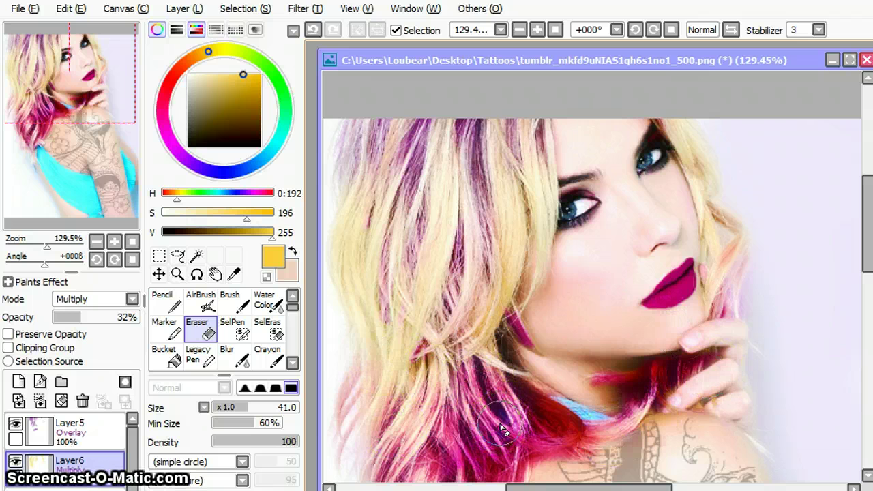
Add a new layer above the purple Overlay layer and sample deep pink from the lower hair for the AirBrush
click(19, 381)
drag(94, 462, 100, 415)
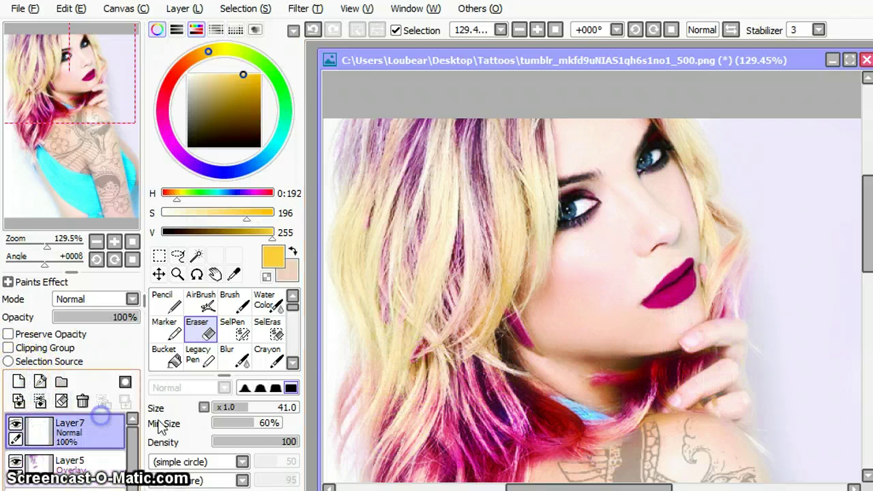
click(204, 304)
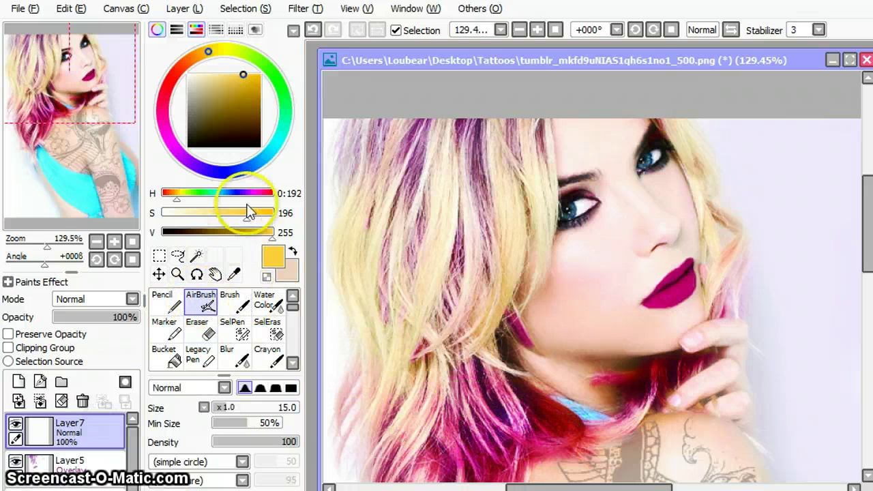
click(234, 273)
click(543, 440)
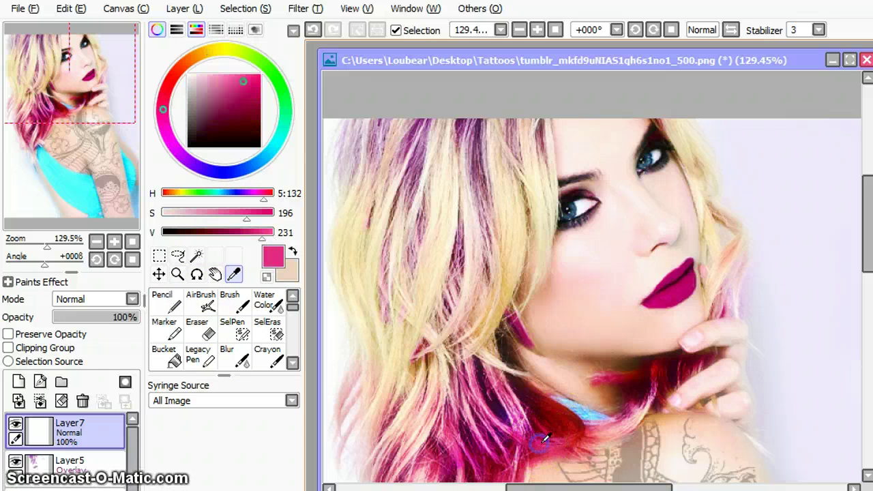
click(201, 301)
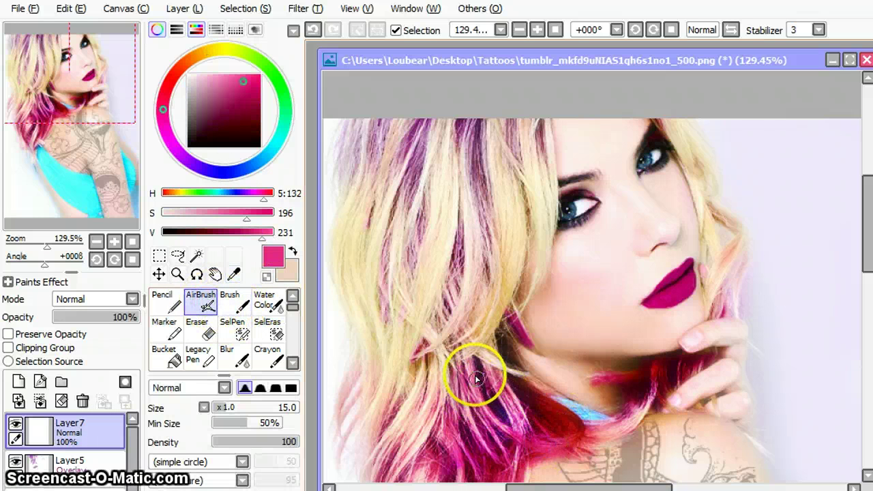
Airbrush the sampled pink at size 15 over the lower hair by the neck and shoulder and the tips by the hand
mouse_move(476, 379)
mouse_down()
mouse_move(473, 435)
mouse_move(467, 398)
mouse_move(445, 459)
mouse_move(464, 485)
mouse_move(472, 485)
mouse_move(479, 433)
mouse_move(508, 459)
mouse_move(509, 449)
mouse_move(525, 450)
mouse_move(525, 433)
mouse_move(549, 439)
mouse_up()
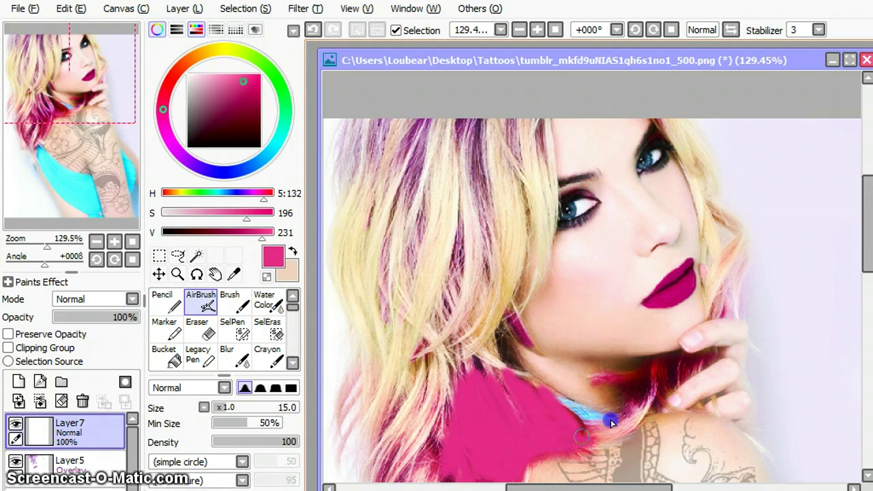
drag(612, 424, 637, 410)
drag(657, 377, 615, 381)
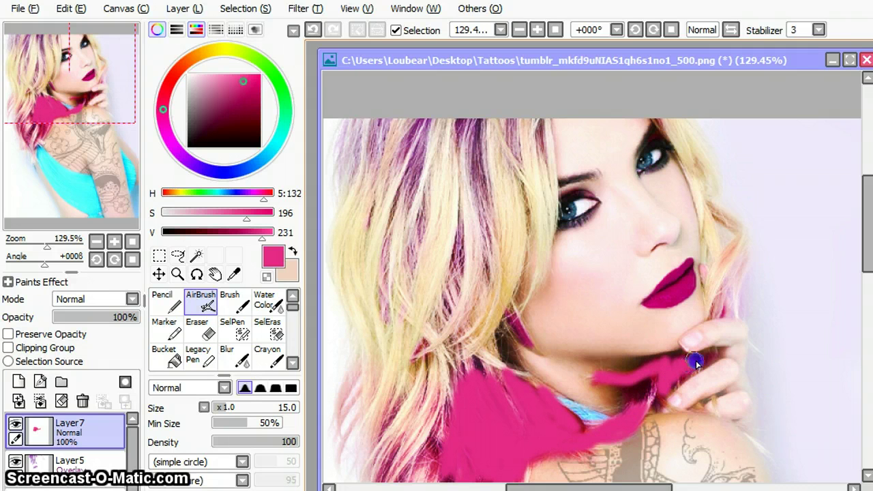
drag(694, 361, 712, 355)
mouse_move(730, 295)
mouse_down()
mouse_move(733, 306)
mouse_move(713, 308)
mouse_up()
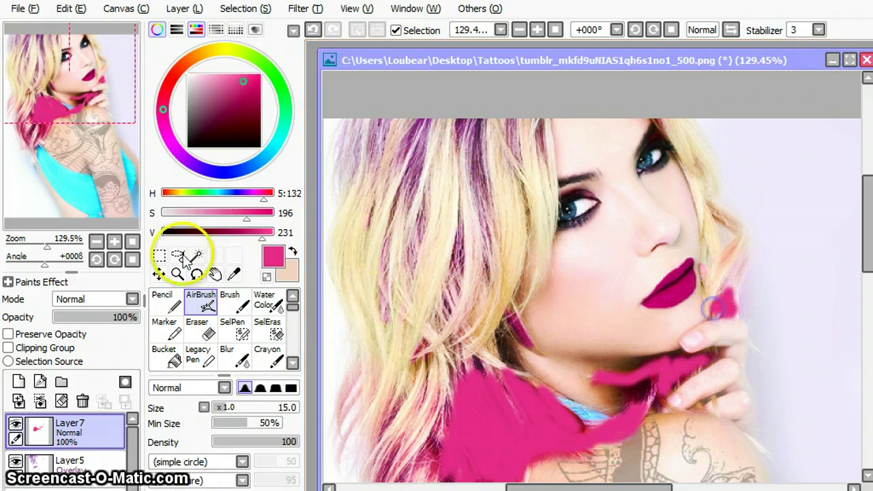
Try Overlay on the pink layer, reduce its opacity to 23%, and switch its blending mode to Multiply
click(89, 298)
click(84, 351)
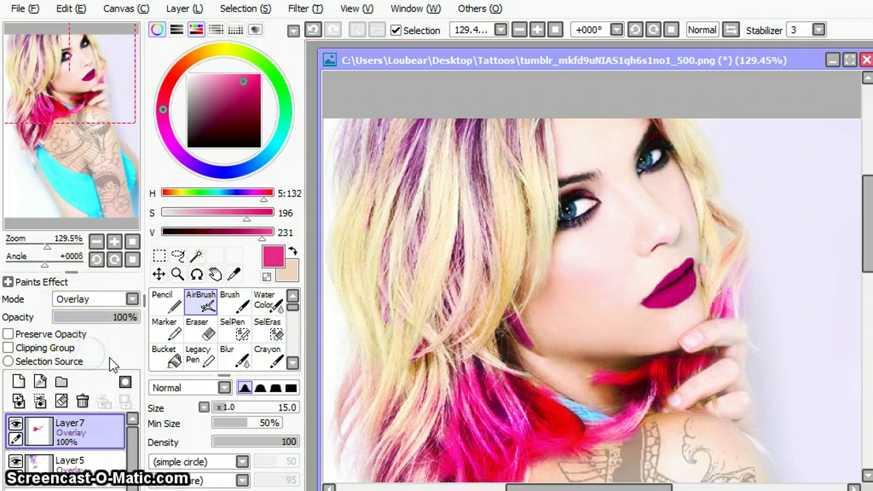
drag(123, 318, 74, 322)
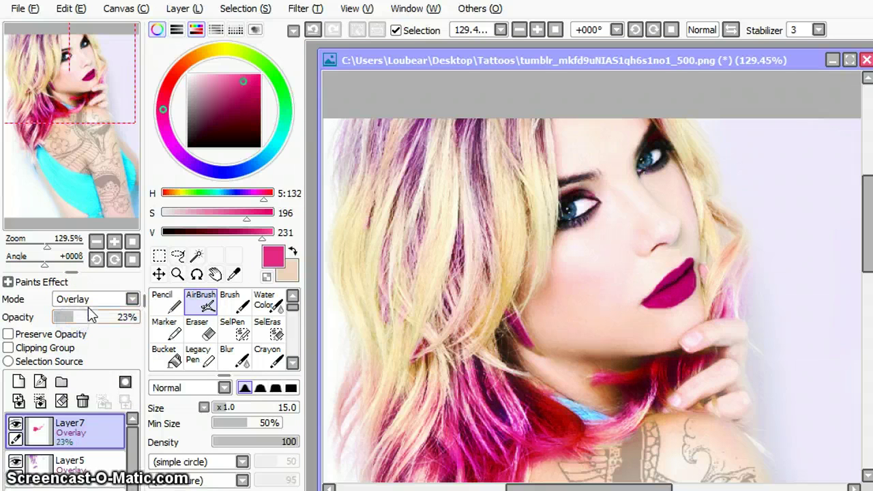
click(90, 300)
click(89, 322)
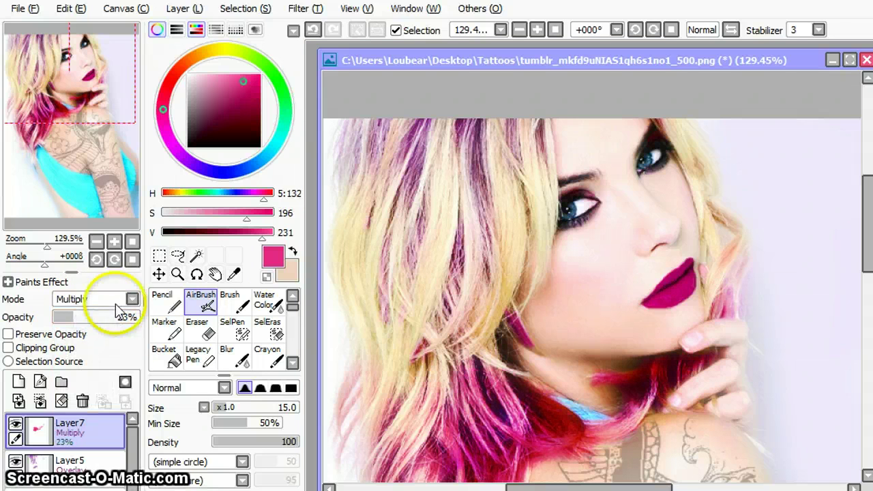
Set the pink Multiply layer's opacity to 100% and blur its lower hair strands with the Blur tool at size 36
drag(119, 318, 155, 315)
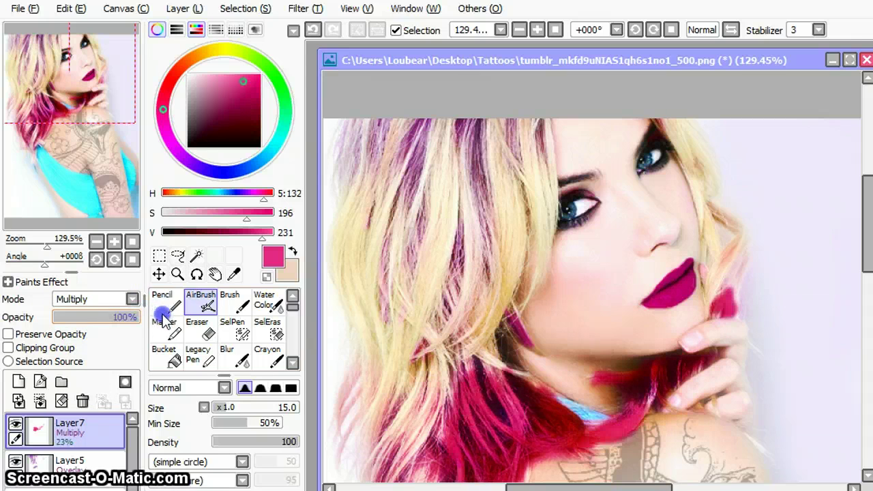
click(232, 356)
mouse_move(457, 374)
mouse_down()
mouse_move(460, 410)
mouse_move(484, 382)
mouse_move(510, 397)
mouse_move(526, 384)
mouse_move(553, 421)
mouse_up()
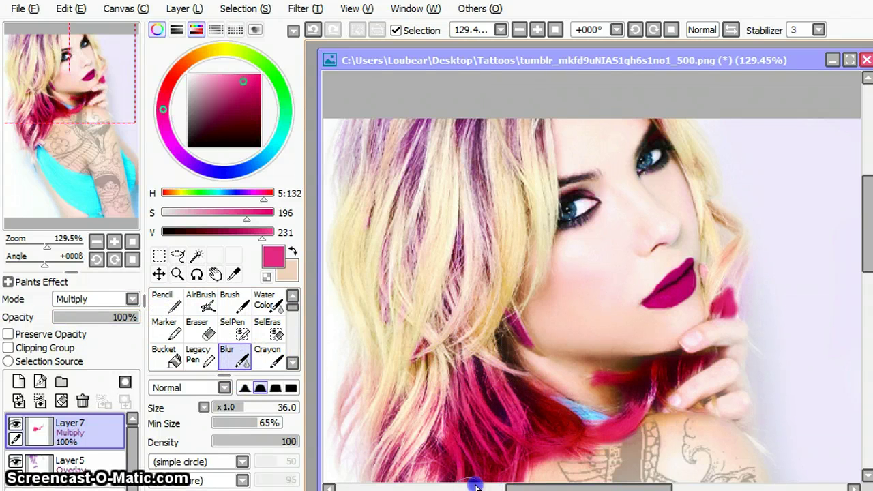
Airbrush more pink at size 15 over the outer ends of the lower hair and the tips above the hand
click(201, 300)
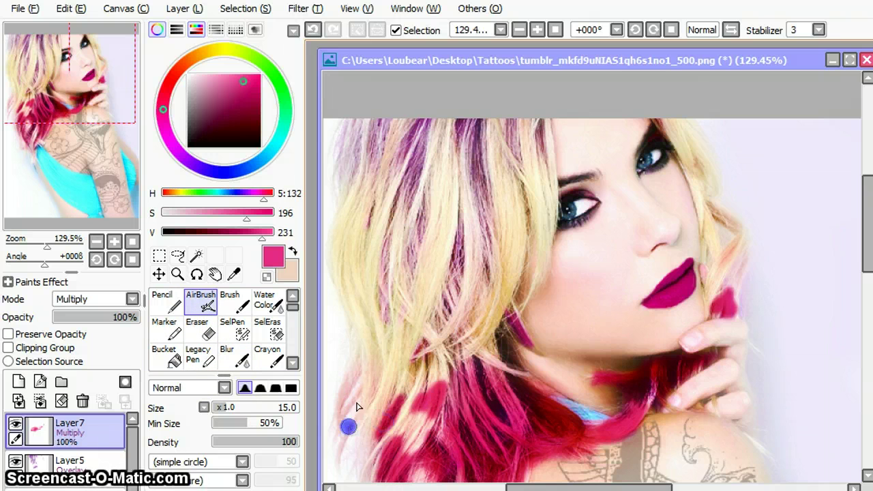
drag(345, 400, 365, 439)
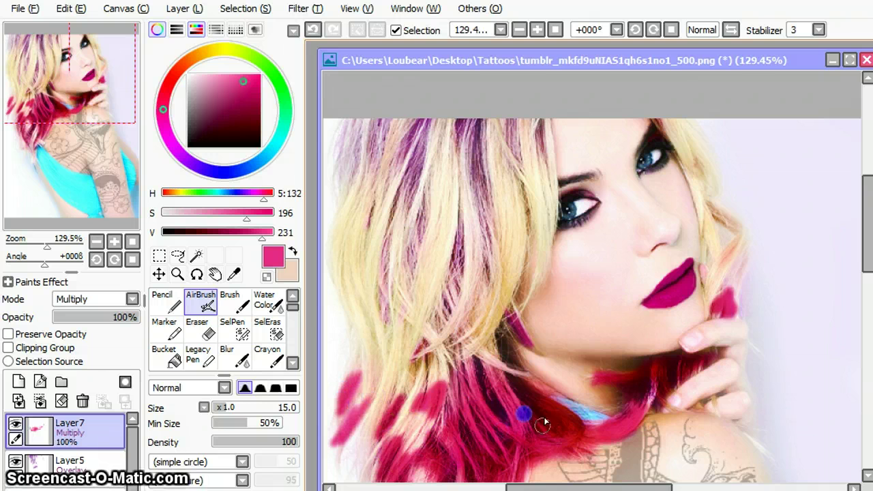
drag(733, 327, 726, 311)
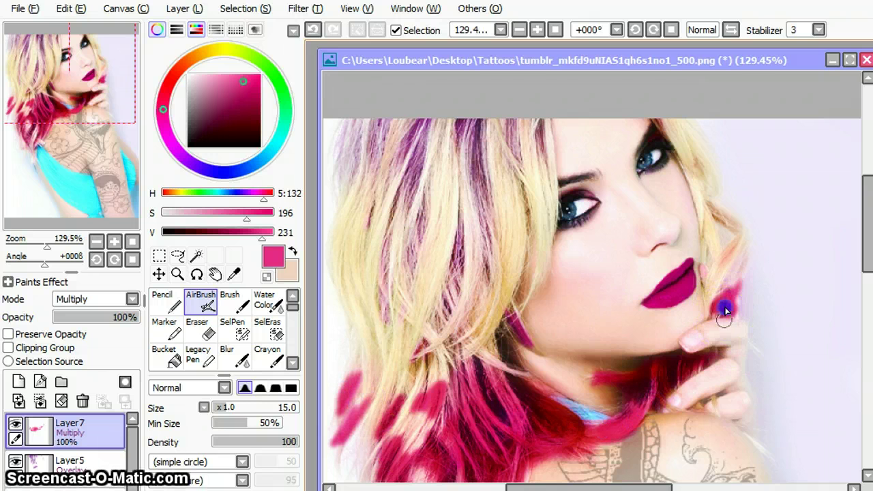
Blur the pink patches at size 36 across the lower hair, along the neck and shoulder, and at the tips by the hand
click(229, 356)
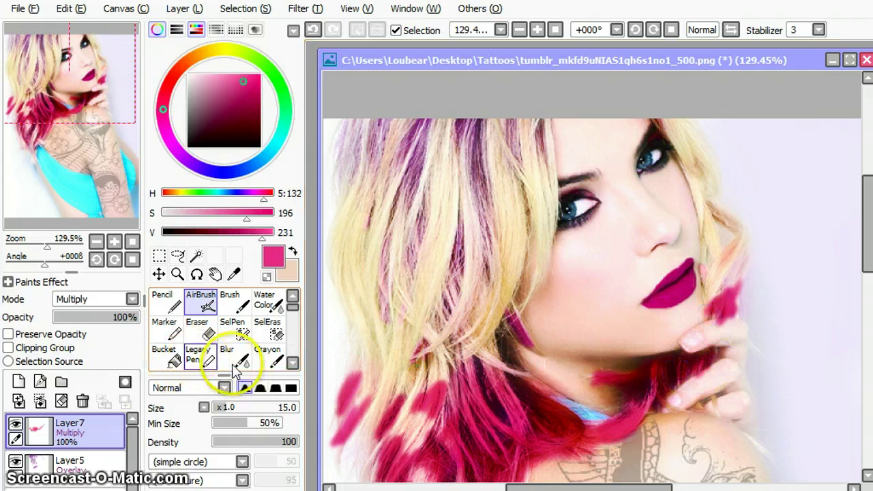
click(407, 426)
mouse_move(407, 427)
mouse_down()
mouse_move(425, 418)
mouse_move(364, 461)
mouse_move(390, 405)
mouse_move(357, 384)
mouse_move(336, 400)
mouse_move(327, 444)
mouse_up()
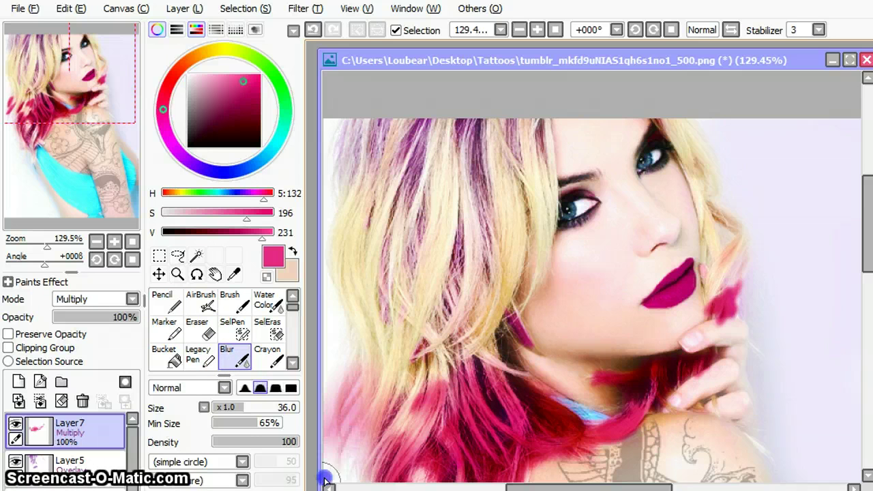
click(198, 330)
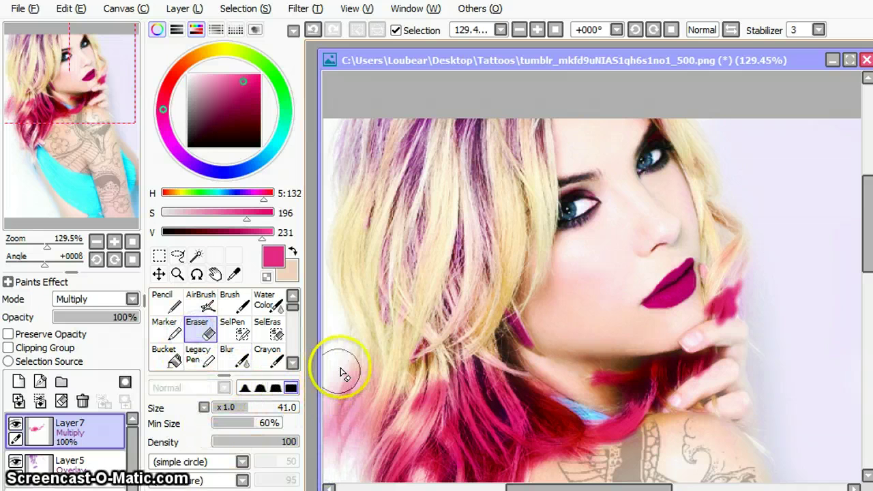
click(227, 356)
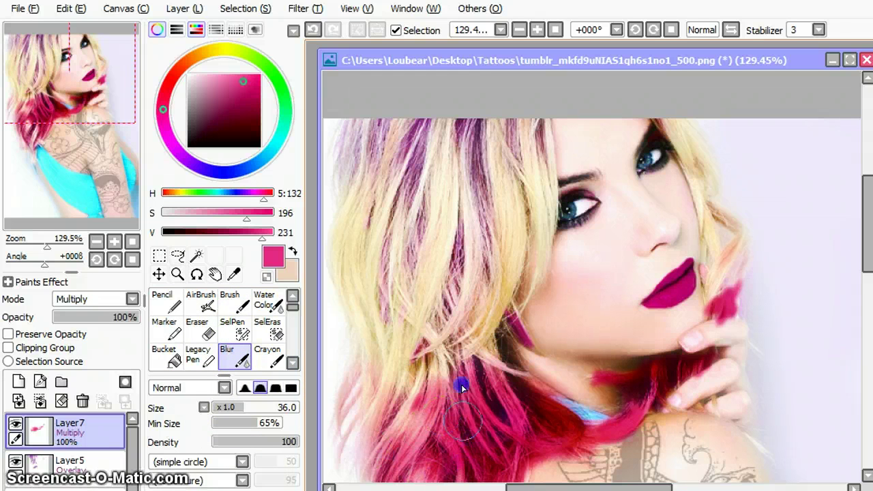
mouse_move(581, 434)
mouse_down()
mouse_move(637, 445)
mouse_move(660, 401)
mouse_move(715, 362)
mouse_move(729, 273)
mouse_move(713, 304)
mouse_up()
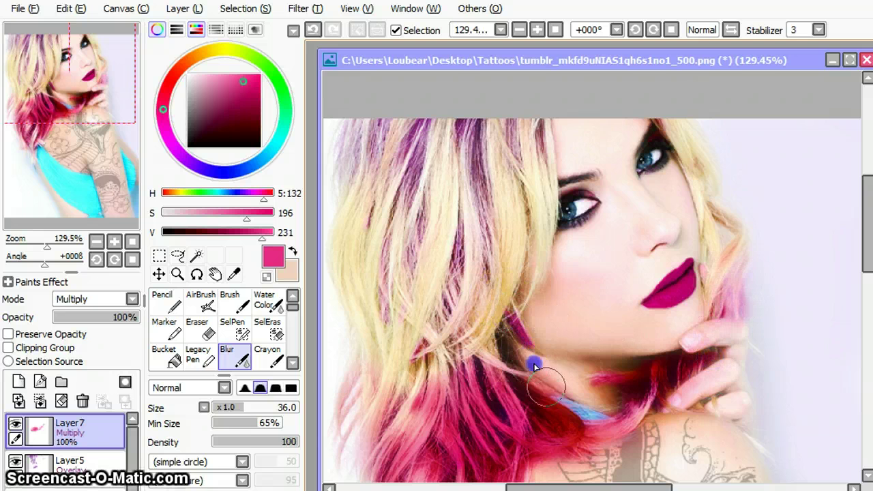
Erase stray pink from the cheek, jaw, chin and the background beside the hand with the Eraser at size 41
click(200, 328)
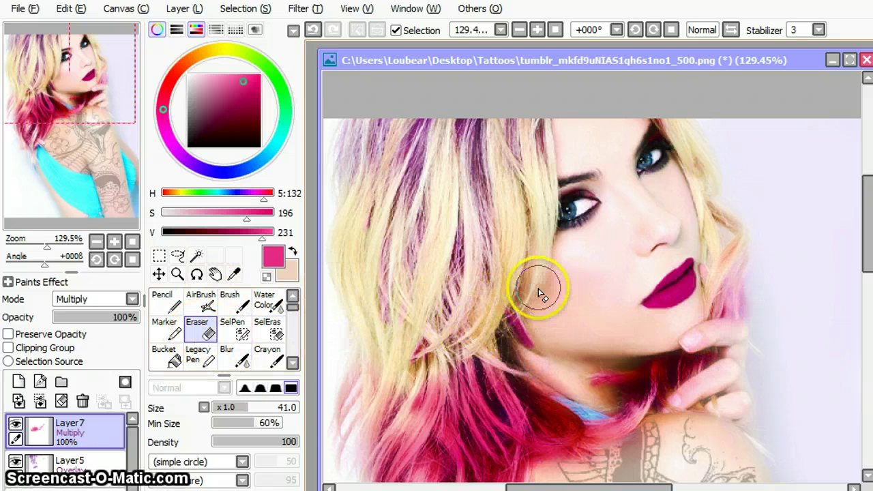
mouse_move(538, 293)
mouse_down()
mouse_move(563, 368)
mouse_move(605, 346)
mouse_up()
drag(670, 313, 684, 318)
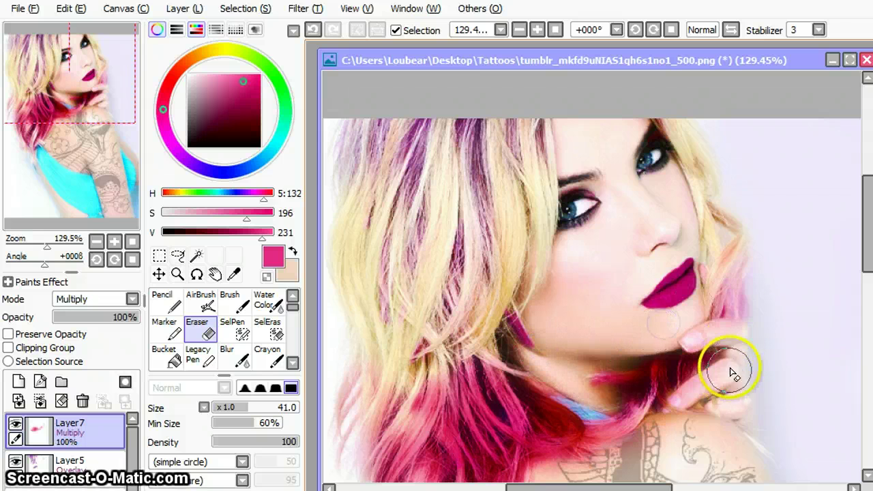
drag(784, 256, 764, 260)
mouse_move(763, 308)
mouse_down()
mouse_move(764, 321)
mouse_move(775, 253)
mouse_move(677, 299)
mouse_move(697, 239)
mouse_up()
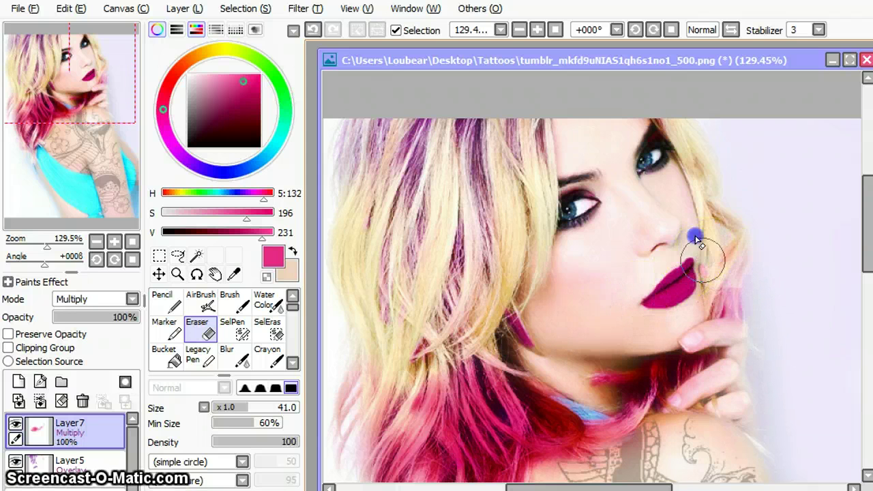
Reduce the Eraser to size 21 and erase stray pink from the fingers, the shoulder and the outer edge of the lower hair
drag(238, 408, 230, 408)
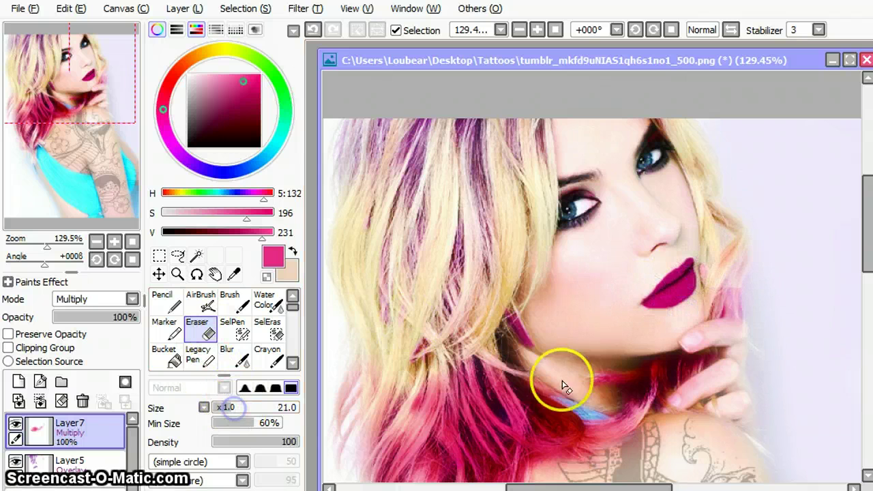
drag(713, 344, 707, 341)
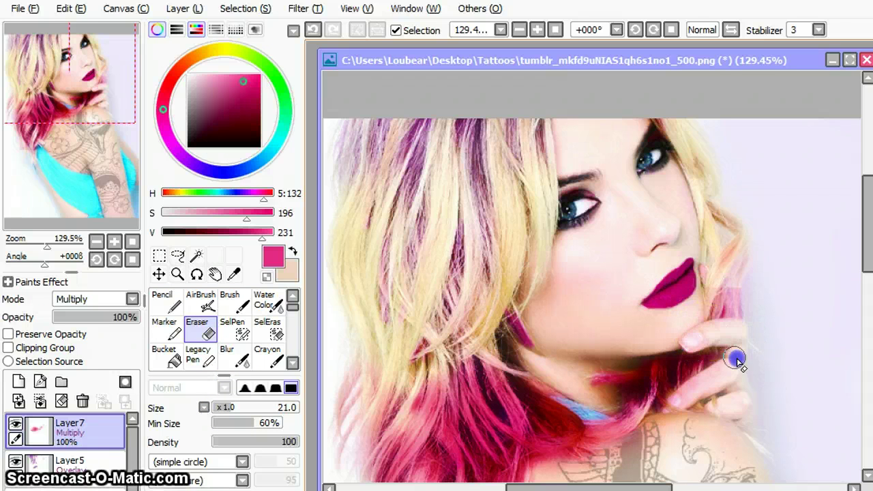
drag(624, 453, 620, 457)
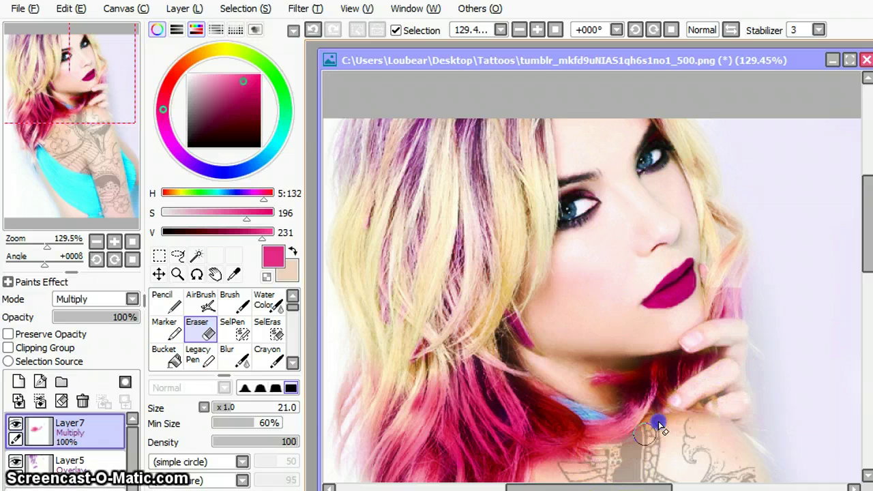
mouse_move(559, 465)
mouse_down()
mouse_move(534, 467)
mouse_move(527, 479)
mouse_up()
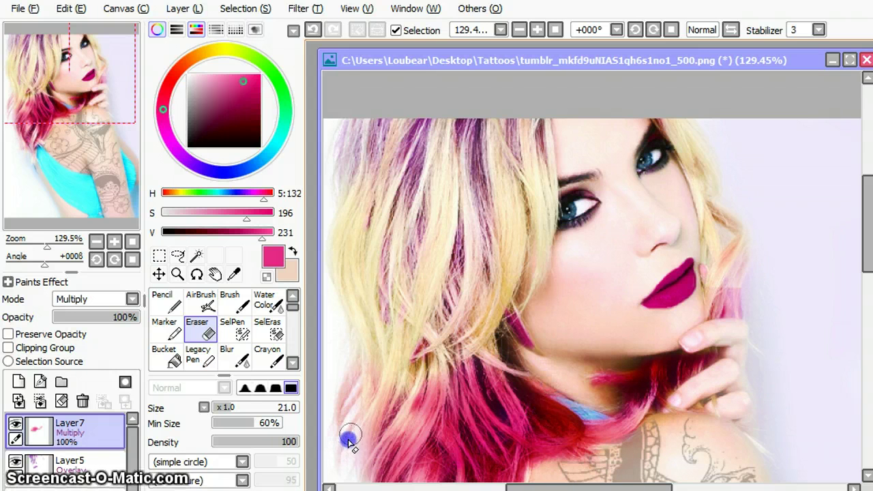